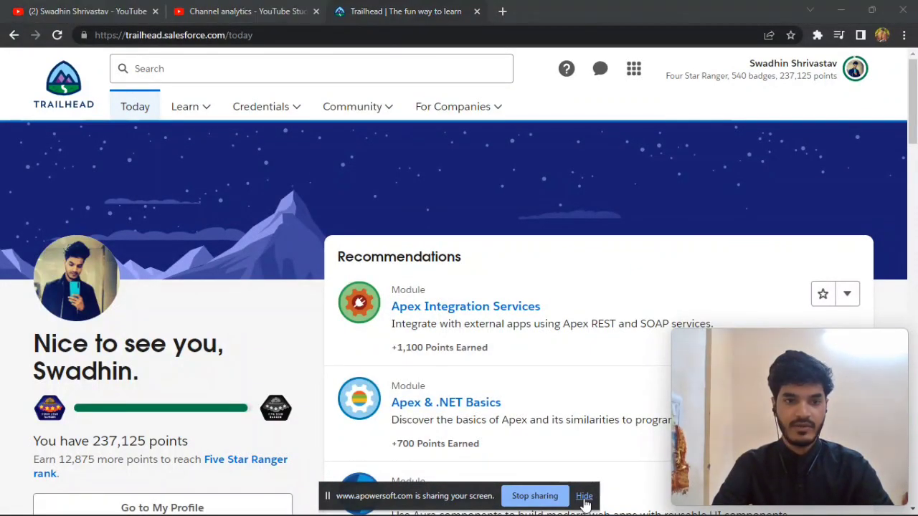
# - Search Trailhead for Platform App Builder Certification Maintenance (Winter '22) and open that module
pyautogui.click(239, 67)
pyautogui.write("Platform App Builder Certification Maintenance (Winter '22)")
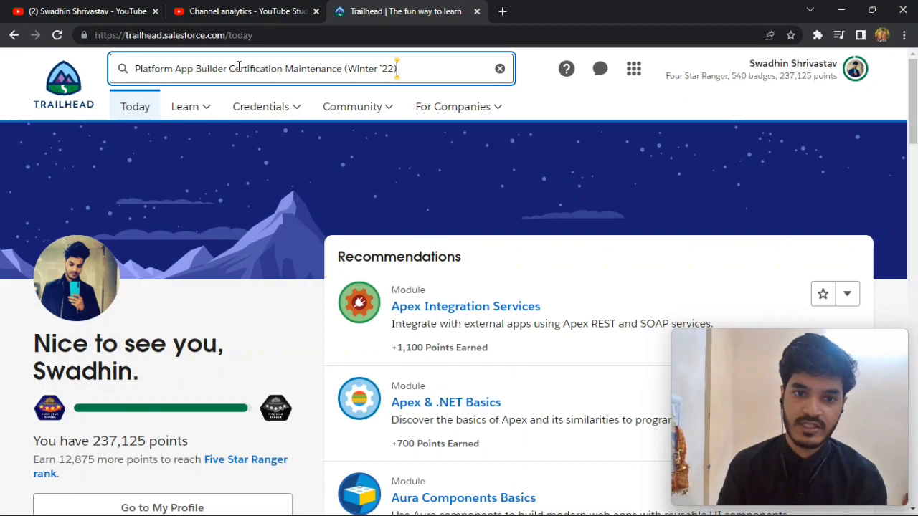
pyautogui.press('Return')
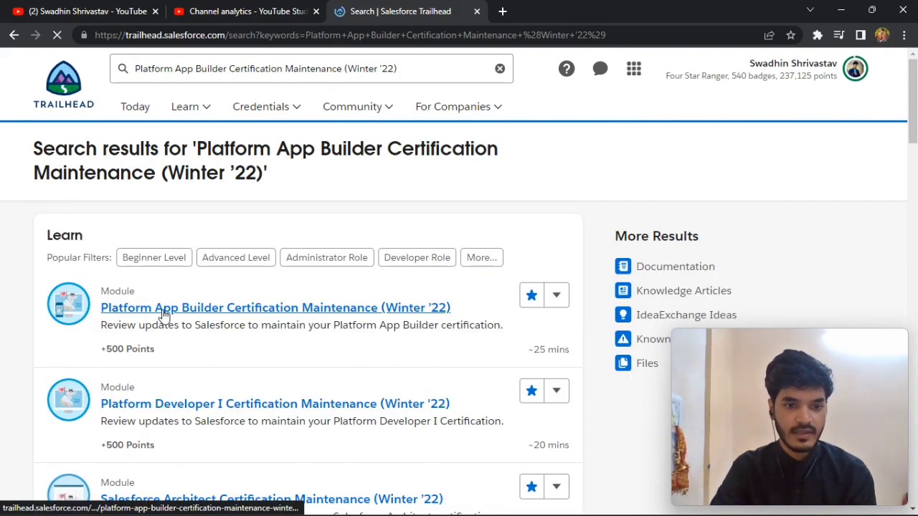
pyautogui.click(341, 339)
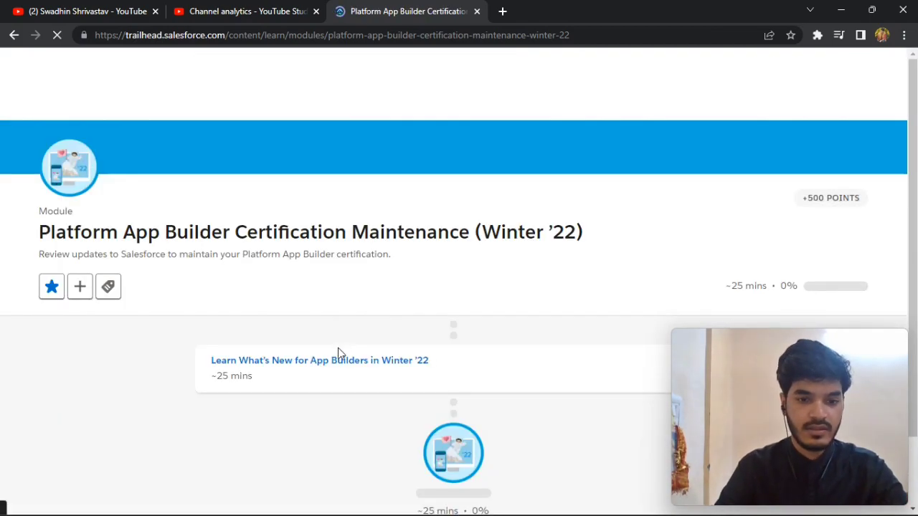
# - Open the Learn What's New for App Builders unit and launch the practice org
pyautogui.click(347, 371)
pyautogui.scroll(-15, 347, 372)
pyautogui.scroll(-20, 347, 372)
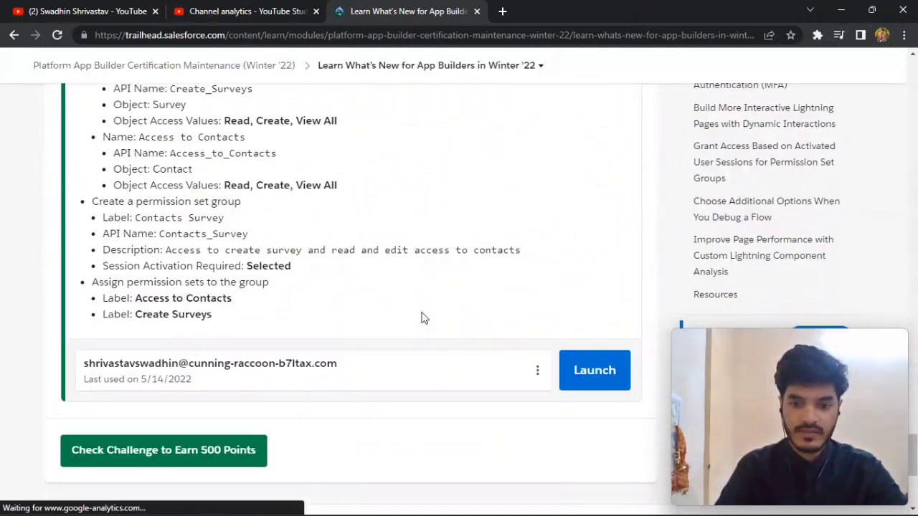
pyautogui.click(585, 385)
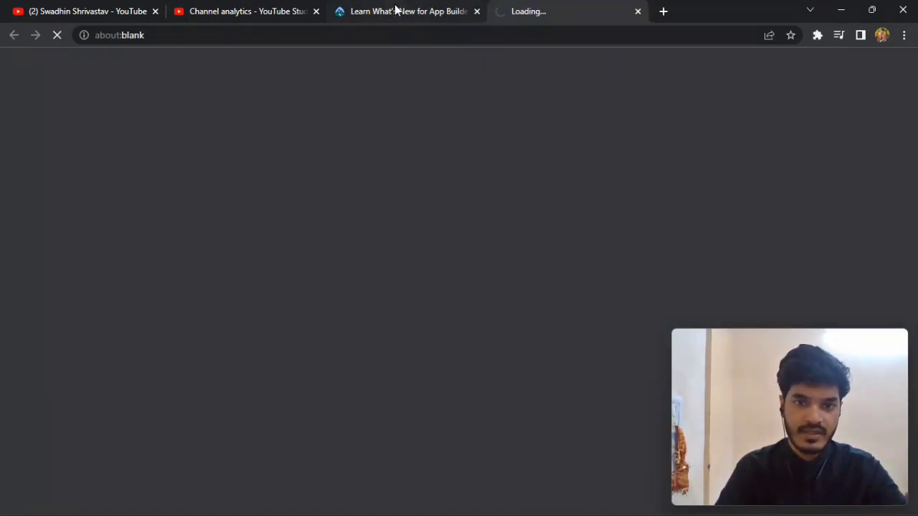
# - Back in Trailhead, review the challenge's Enable Surveys step
pyautogui.click(395, 10)
pyautogui.scroll(2, 362, 136)
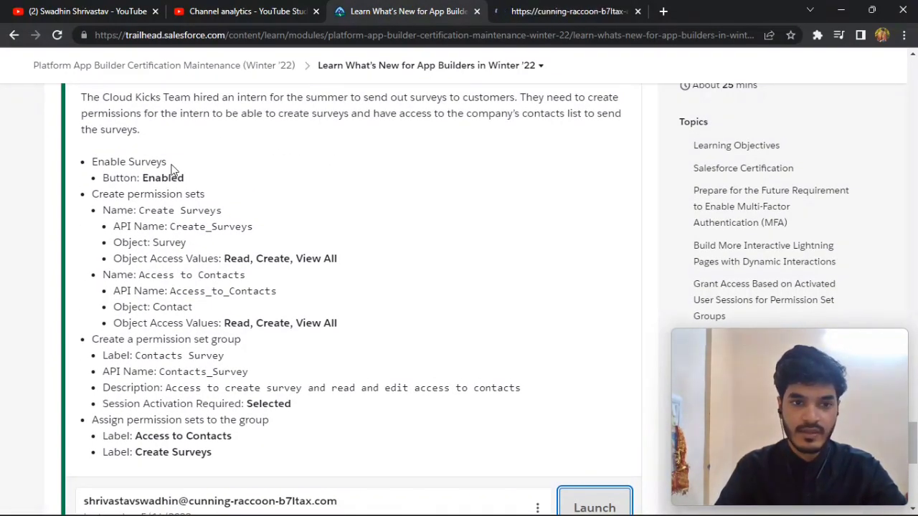
pyautogui.moveTo(91, 162); pyautogui.dragTo(167, 159)
pyautogui.click(131, 163)
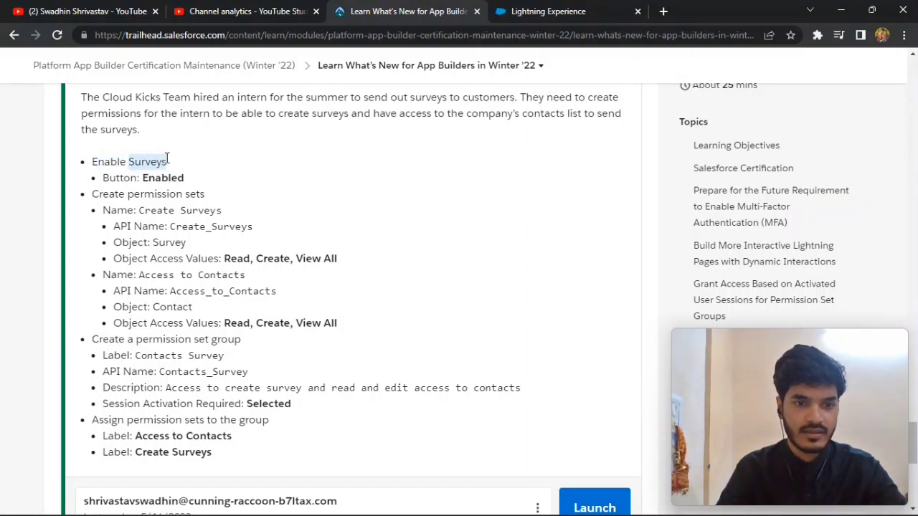
# - Find Survey Settings through a Quick Find search for 'Survey' and switch Surveys to Enabled
pyautogui.click(546, 10)
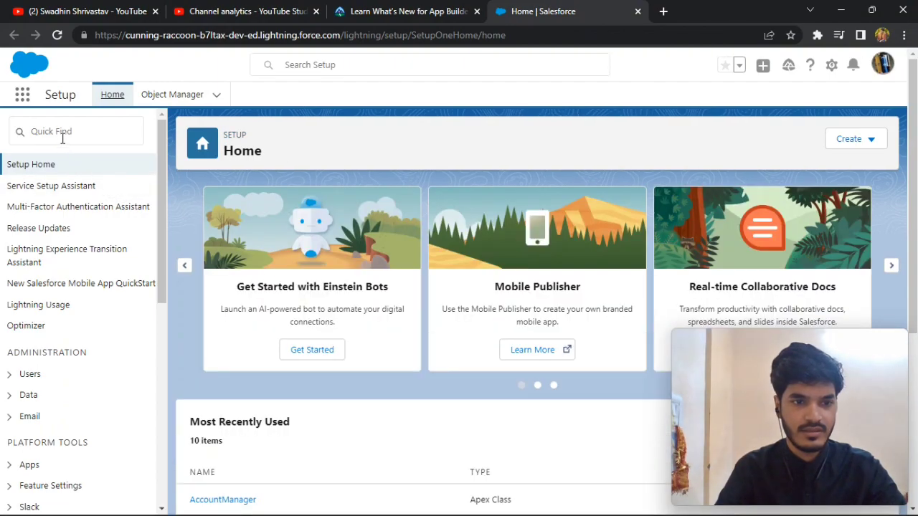
pyautogui.click(62, 135)
pyautogui.write('Surveys')
pyautogui.press('BackSpace')
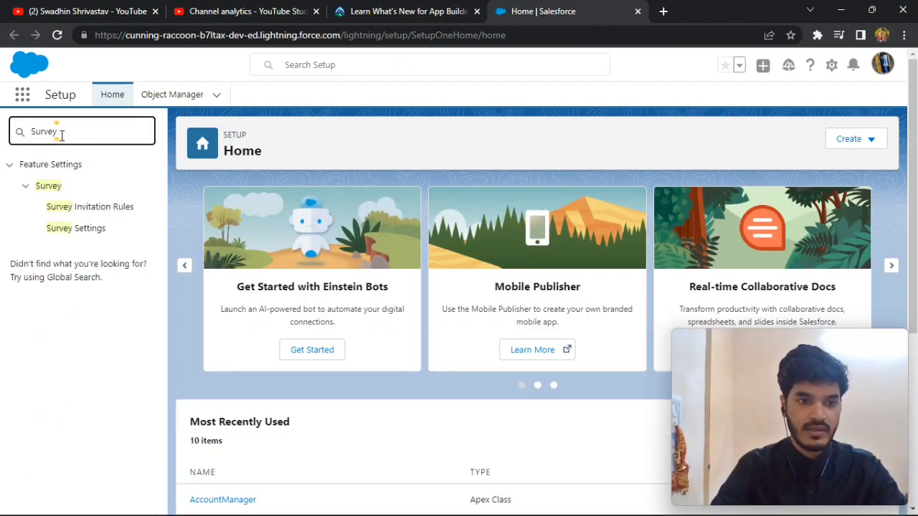
pyautogui.click(65, 231)
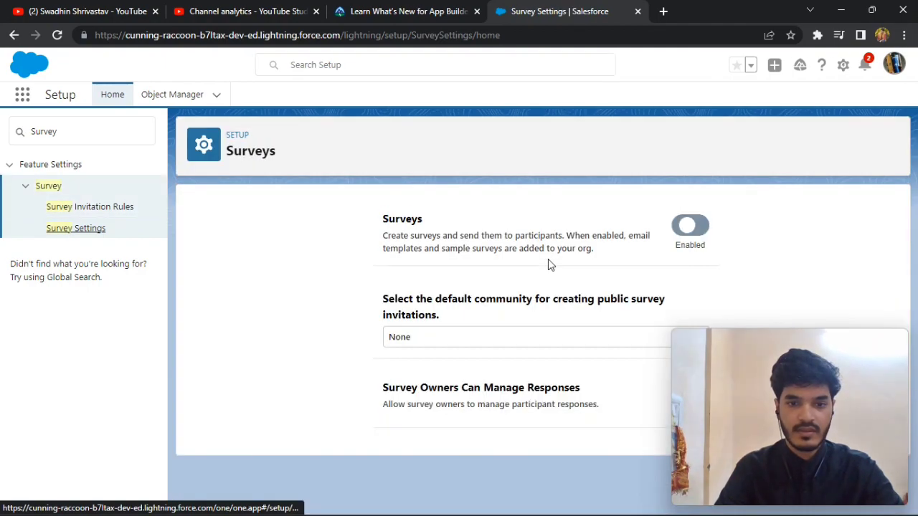
pyautogui.click(699, 227)
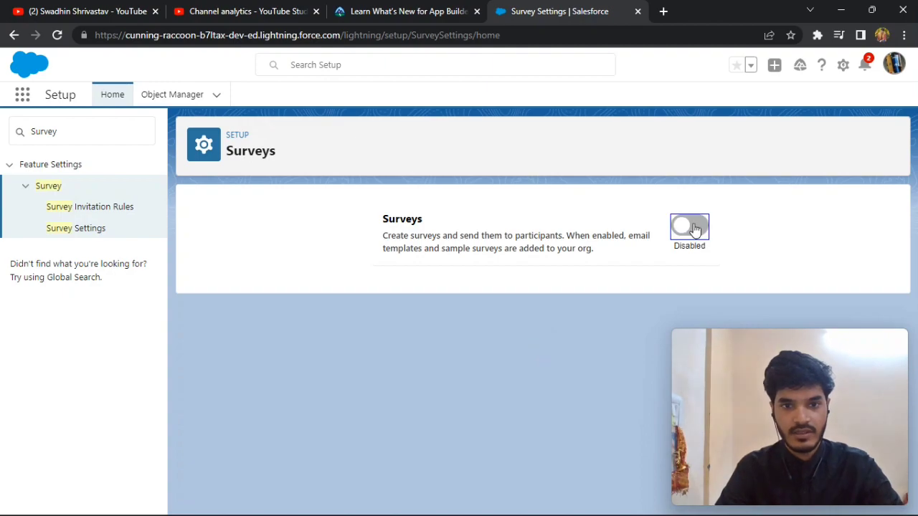
pyautogui.click(692, 227)
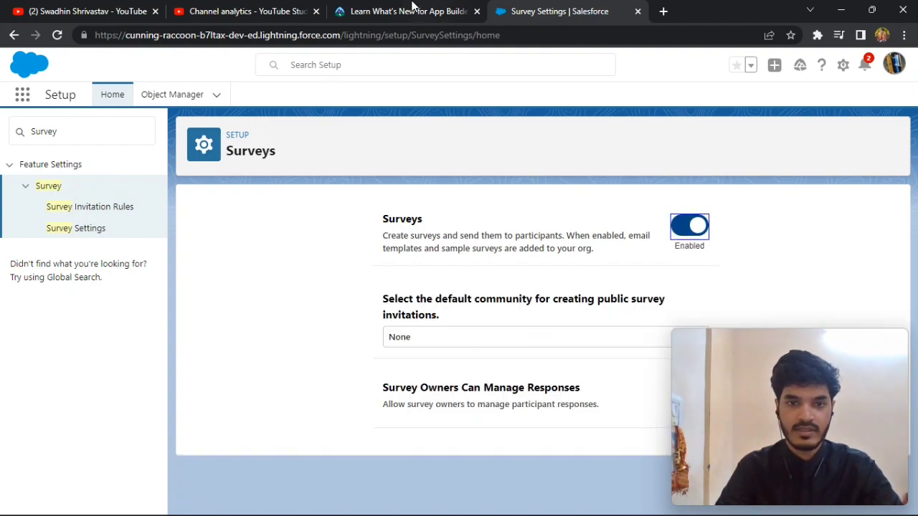
pyautogui.click(378, 9)
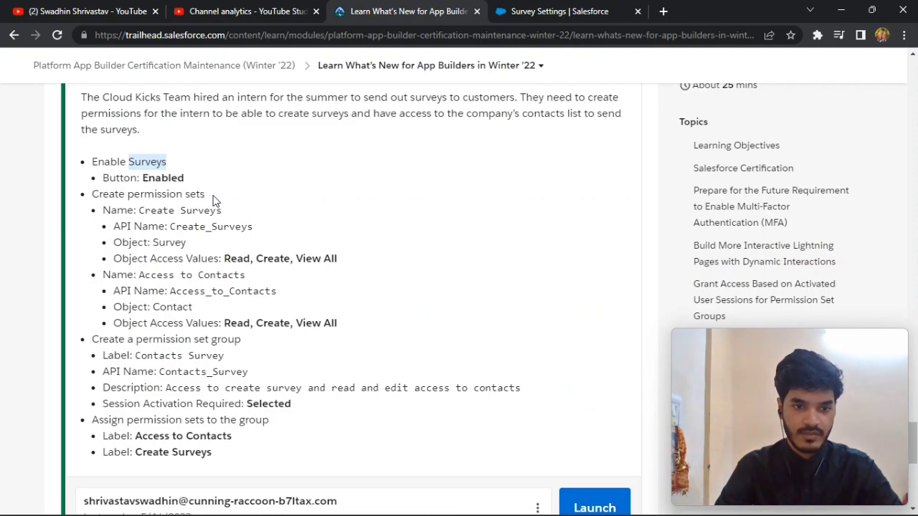
# - Search Setup for 'permission sets' and open the Users > Permission Sets page
pyautogui.moveTo(91, 195); pyautogui.dragTo(138, 197)
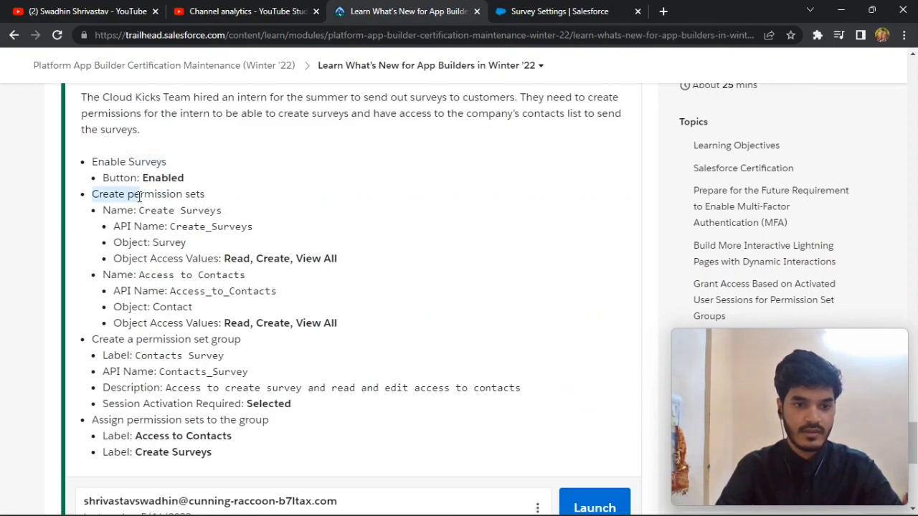
pyautogui.click(130, 201)
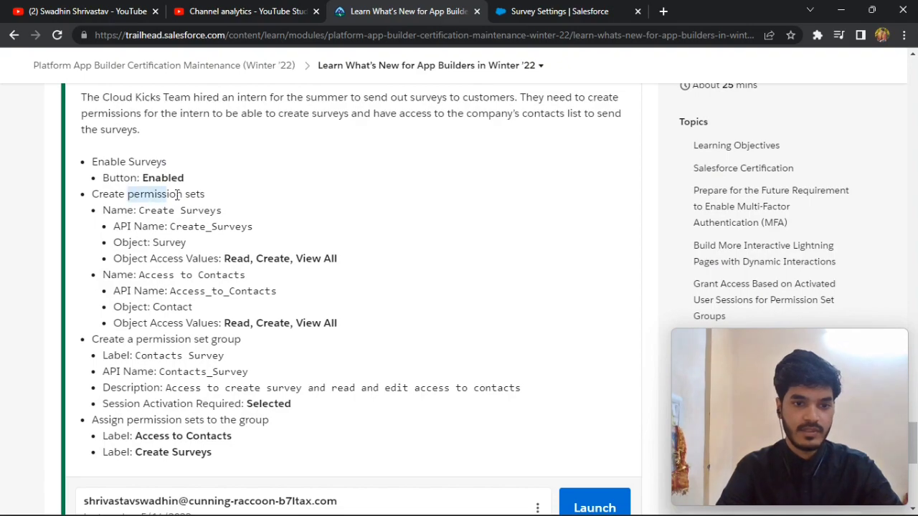
pyautogui.moveTo(127, 195); pyautogui.dragTo(206, 195)
pyautogui.hotkey('ctrl', 'c')
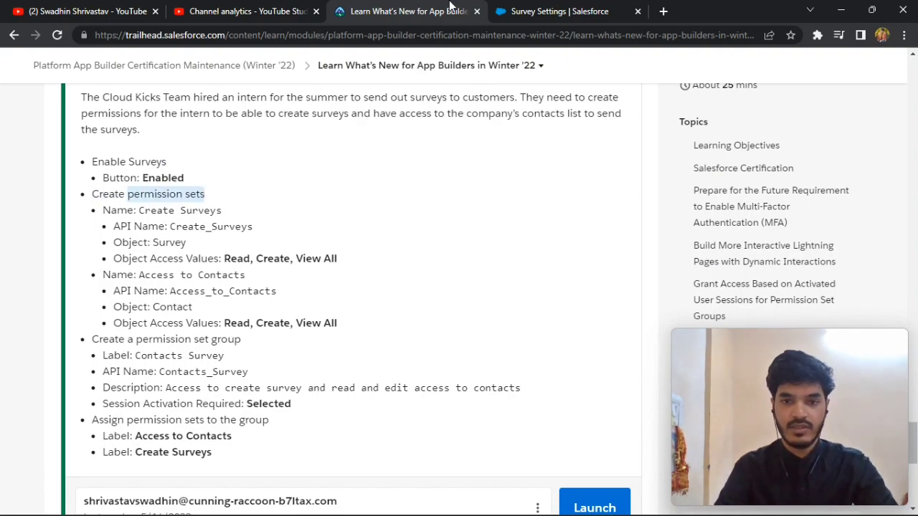
pyautogui.click(548, 11)
pyautogui.click(102, 131)
pyautogui.hotkey('ctrl', 'a')
pyautogui.hotkey('ctrl', 'v')
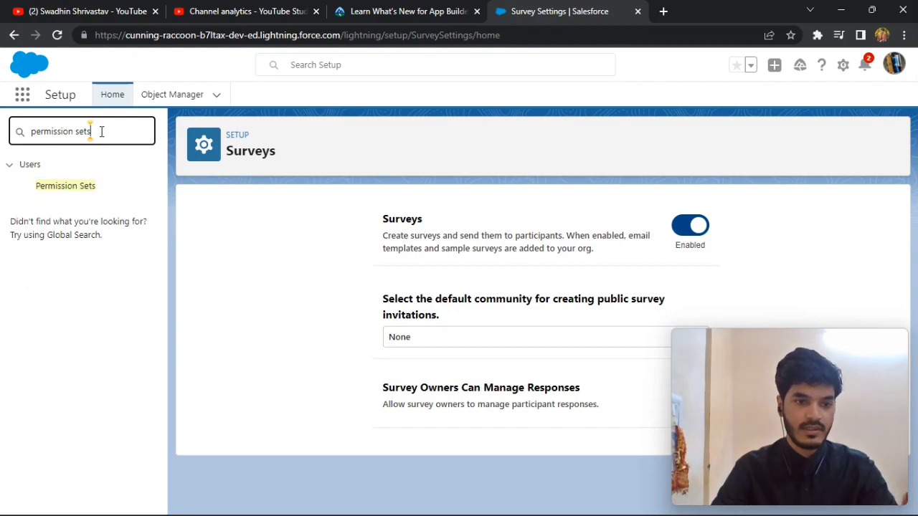
pyautogui.click(83, 185)
# - Copy the Create Surveys permission set name from the challenge instructions
pyautogui.click(387, 8)
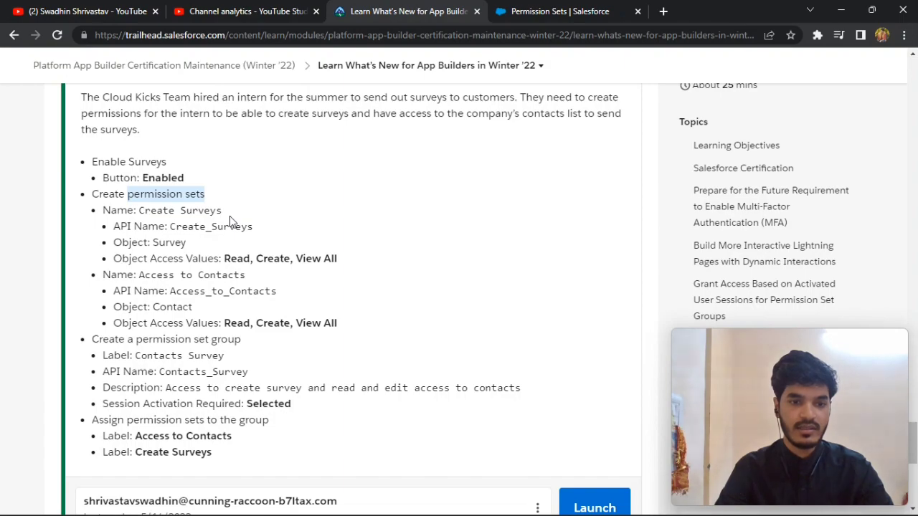
pyautogui.moveTo(224, 210); pyautogui.dragTo(143, 215)
pyautogui.hotkey('ctrl', 'c')
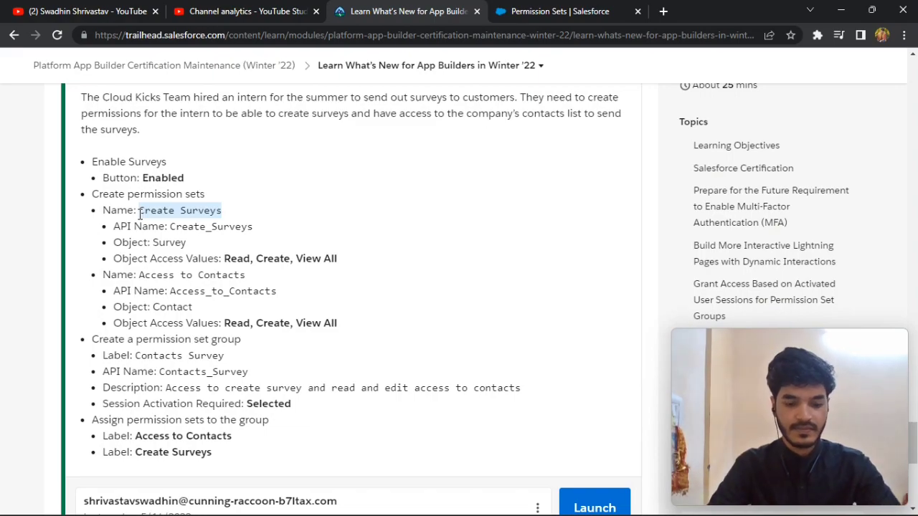
pyautogui.click(556, 11)
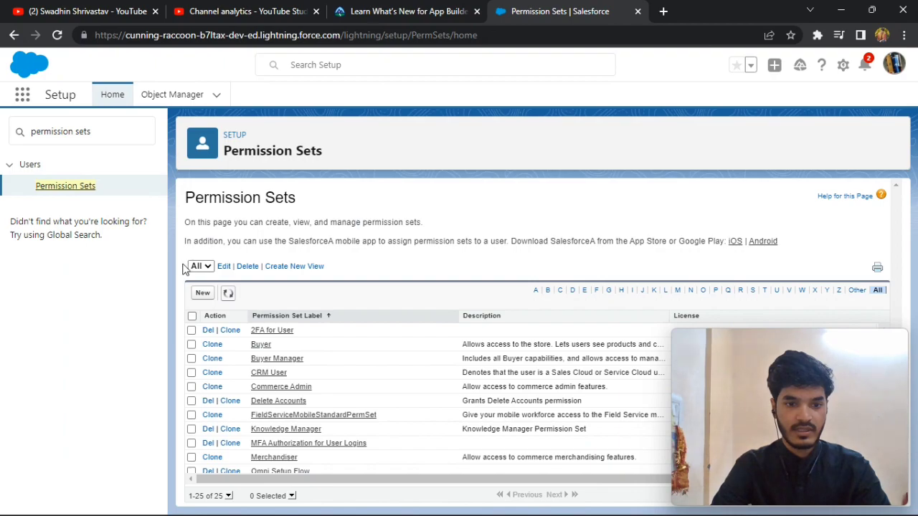
# - Add a new permission set labelled 'Create Surveys', with API name auto-filled as Create_Surveys, and save it
pyautogui.click(201, 294)
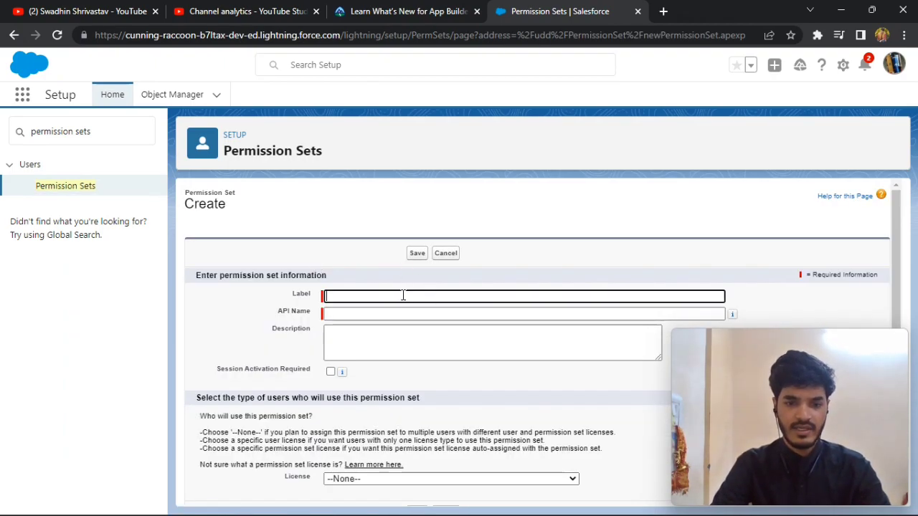
pyautogui.write('Create Surveys')
pyautogui.click(757, 302)
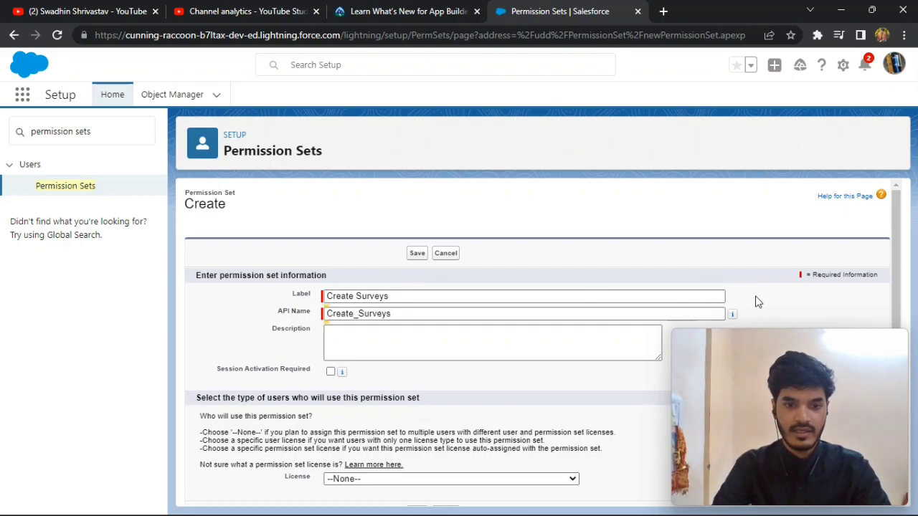
pyautogui.scroll(-1, 381, 236)
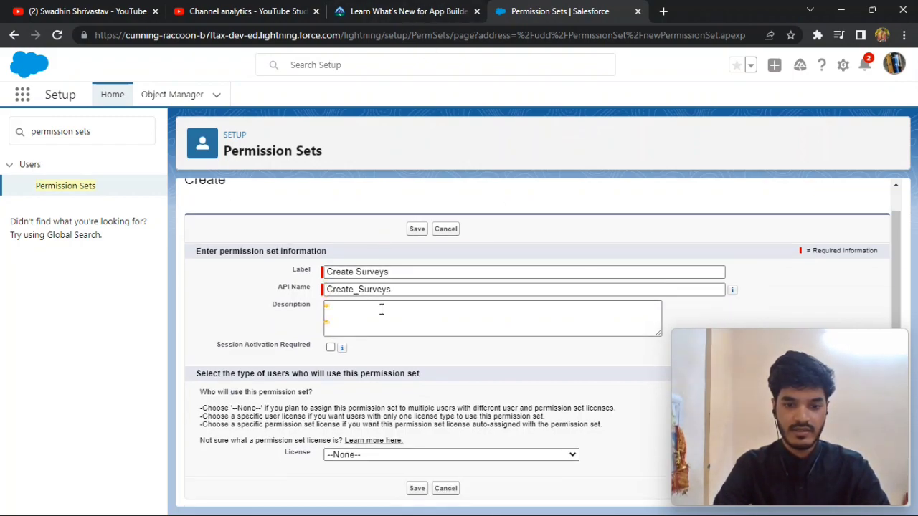
pyautogui.click(416, 493)
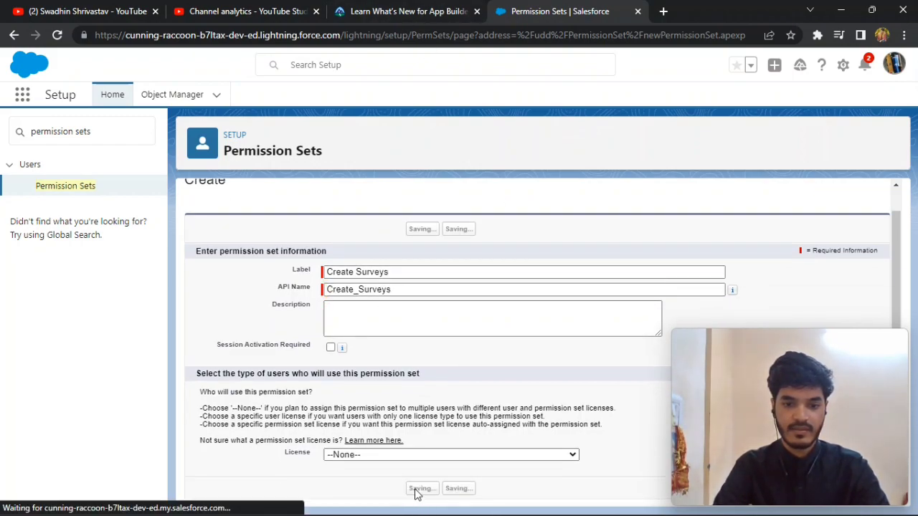
pyautogui.click(356, 7)
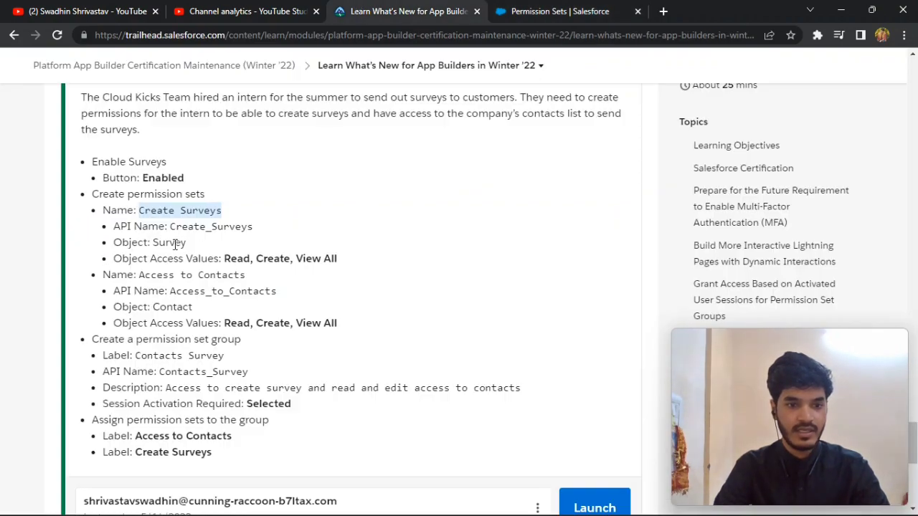
pyautogui.click(557, 10)
pyautogui.scroll(-3, 383, 320)
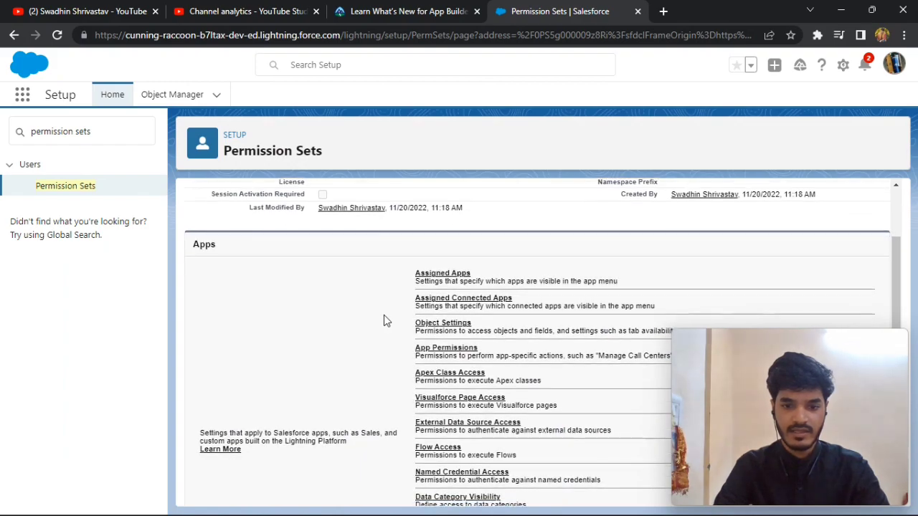
# - Open the Create Surveys Object Settings and search its settings for 'survey'
pyautogui.click(434, 324)
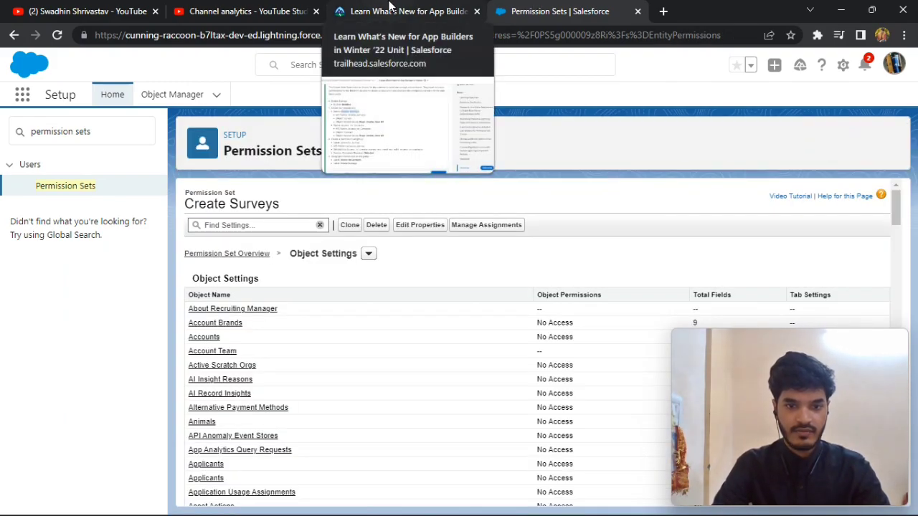
pyautogui.click(392, 7)
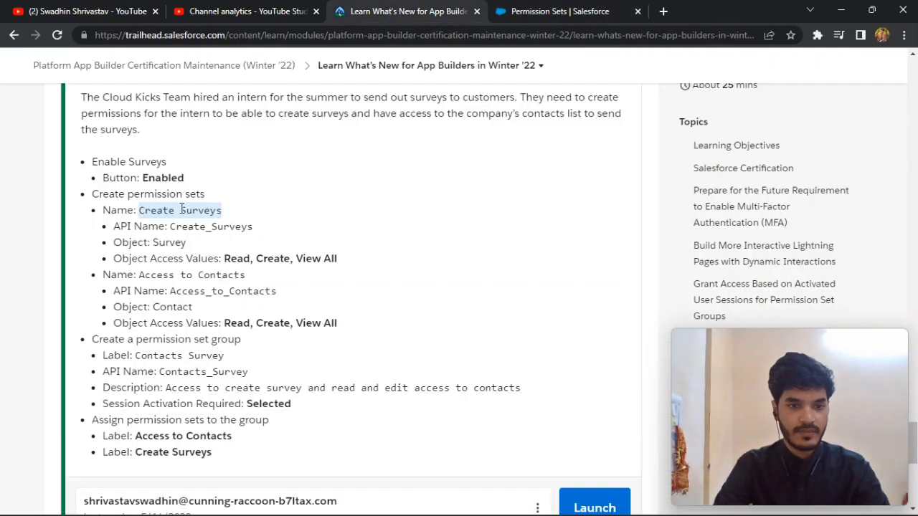
pyautogui.click(509, 12)
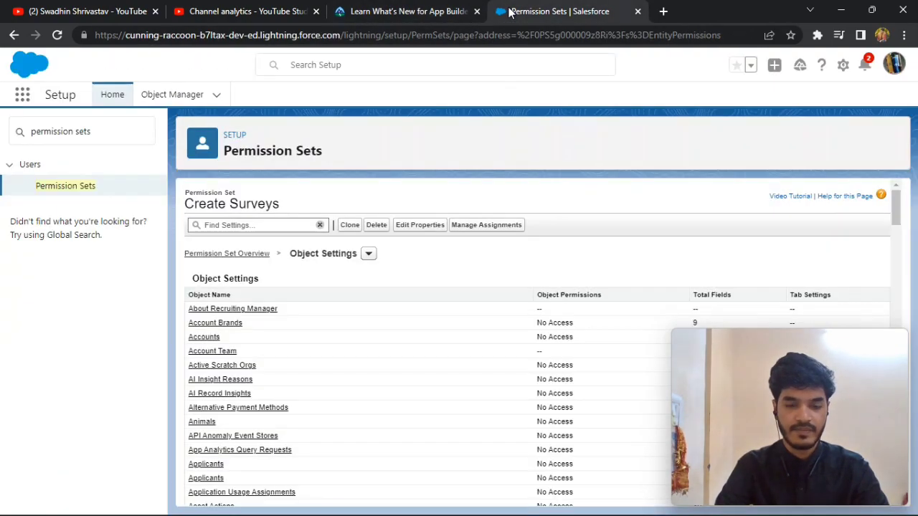
pyautogui.scroll(-15, 392, 320)
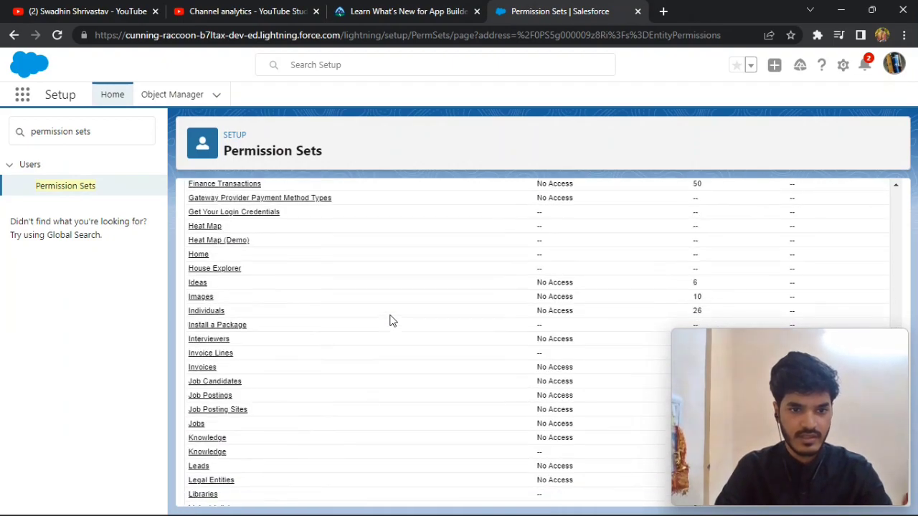
pyautogui.scroll(15, 392, 321)
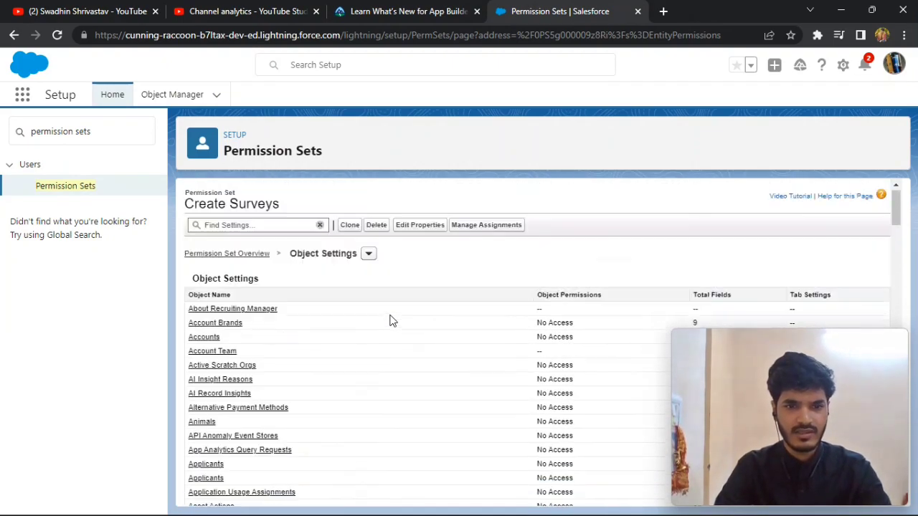
pyautogui.click(238, 225)
pyautogui.write('survey')
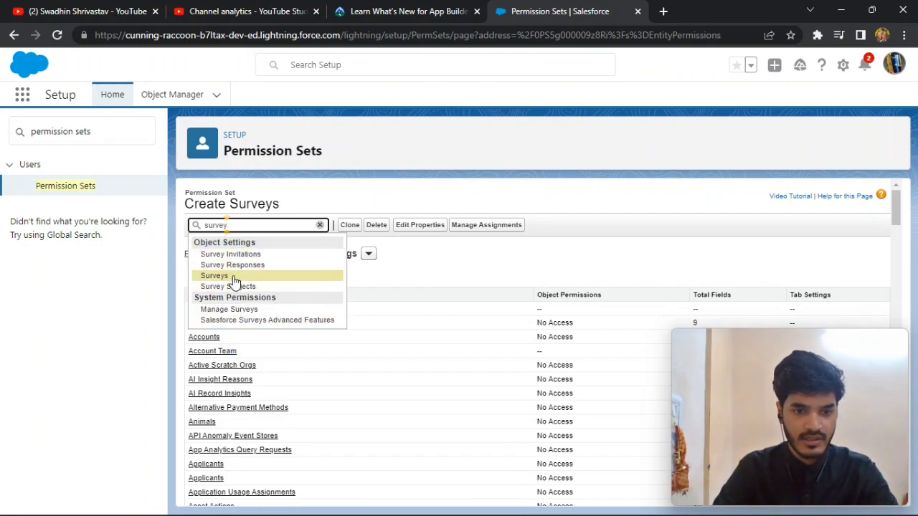
pyautogui.click(370, 383)
# - Search the permission set's settings again, this time for 'Create Surveys'
pyautogui.scroll(-5, 370, 384)
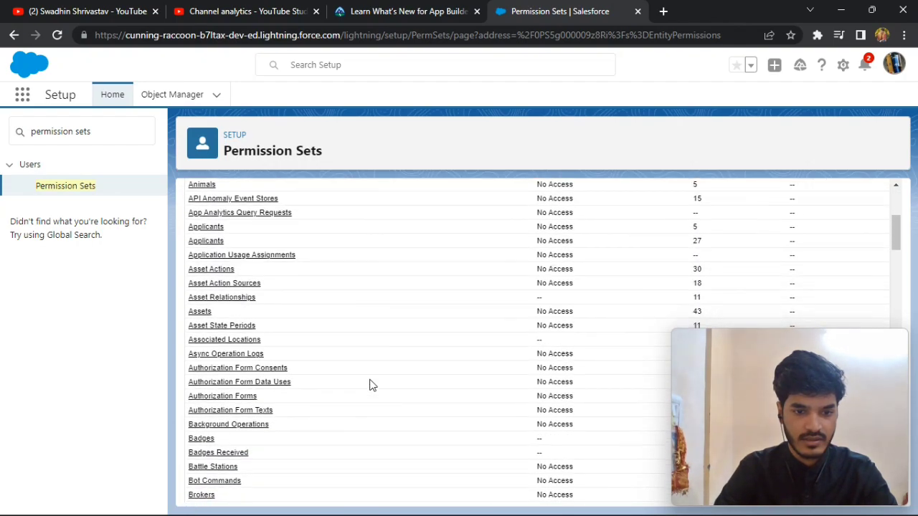
pyautogui.scroll(-2, 371, 385)
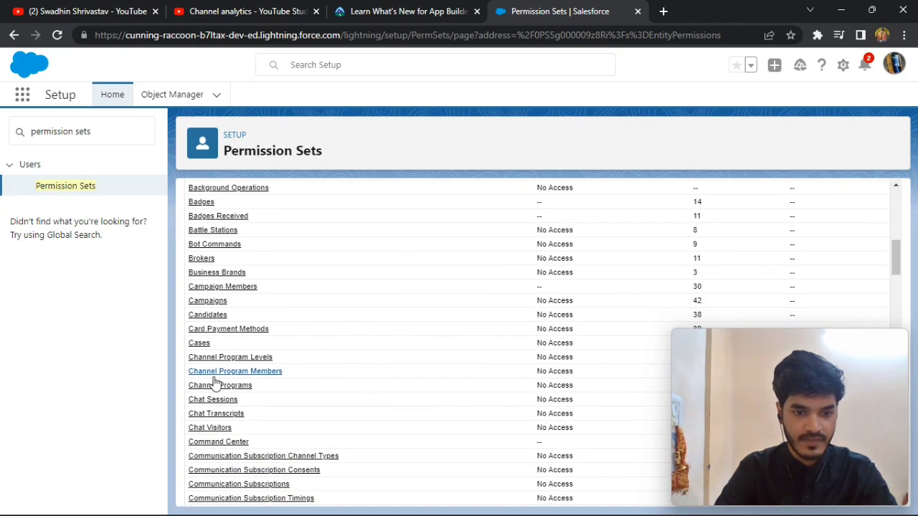
pyautogui.scroll(-2, 215, 429)
pyautogui.scroll(-5, 215, 432)
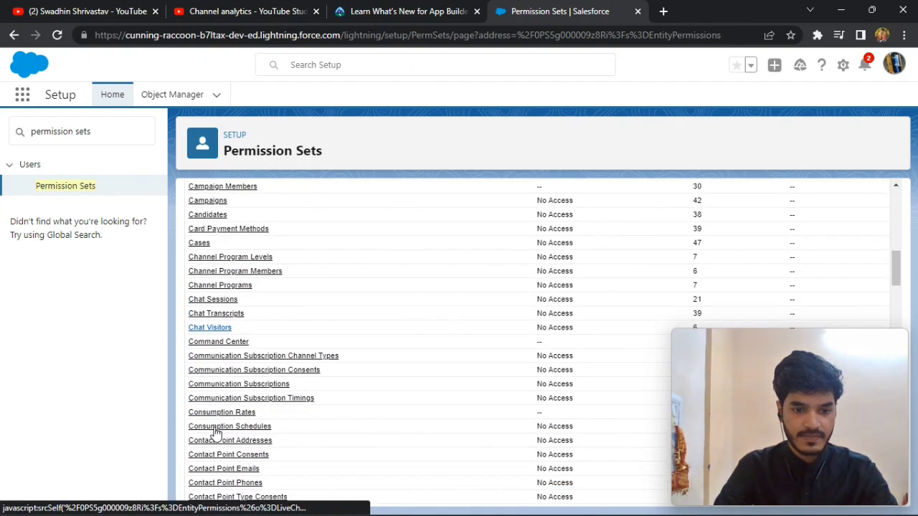
pyautogui.scroll(-3, 215, 432)
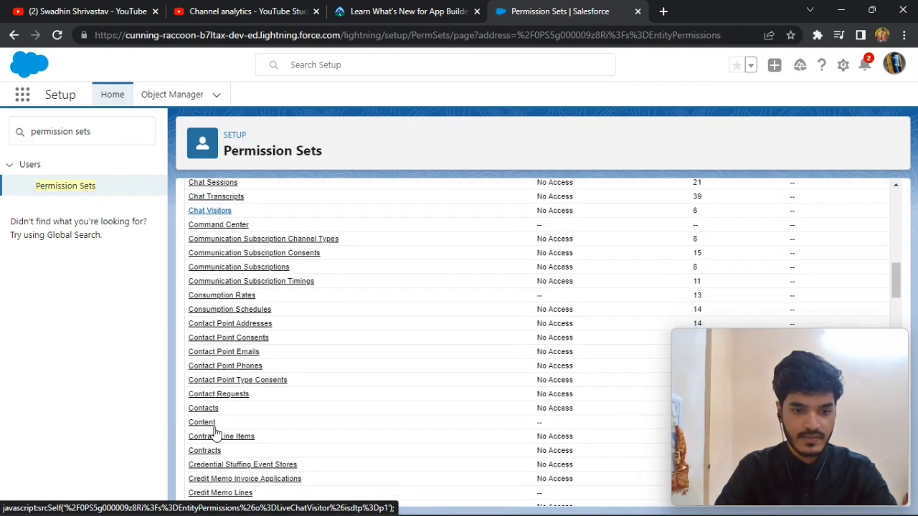
pyautogui.scroll(-2, 215, 432)
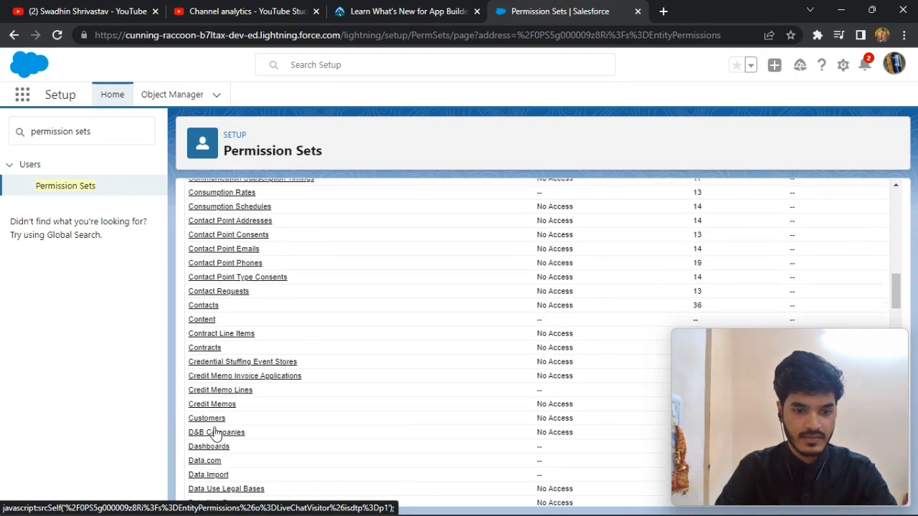
pyautogui.scroll(-2, 215, 432)
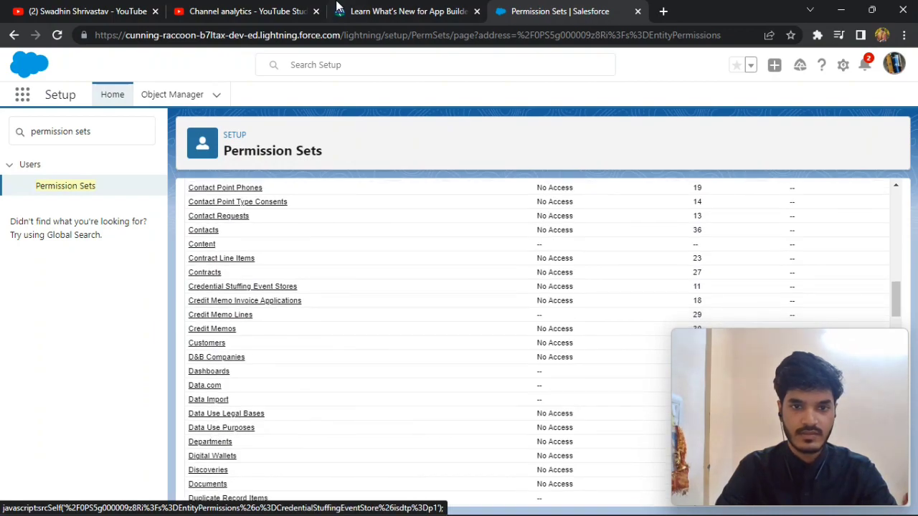
pyautogui.click(347, 9)
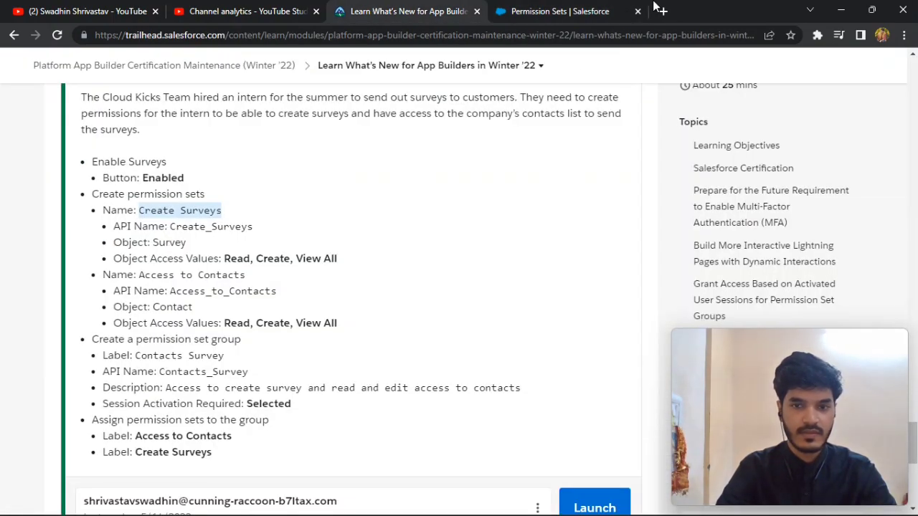
pyautogui.click(544, 9)
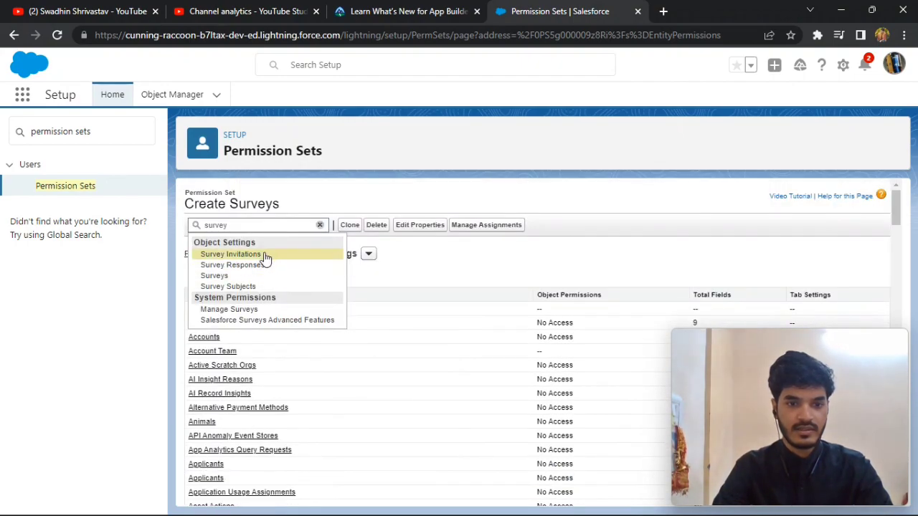
pyautogui.doubleClick(243, 224)
pyautogui.hotkey('ctrl', 'v')
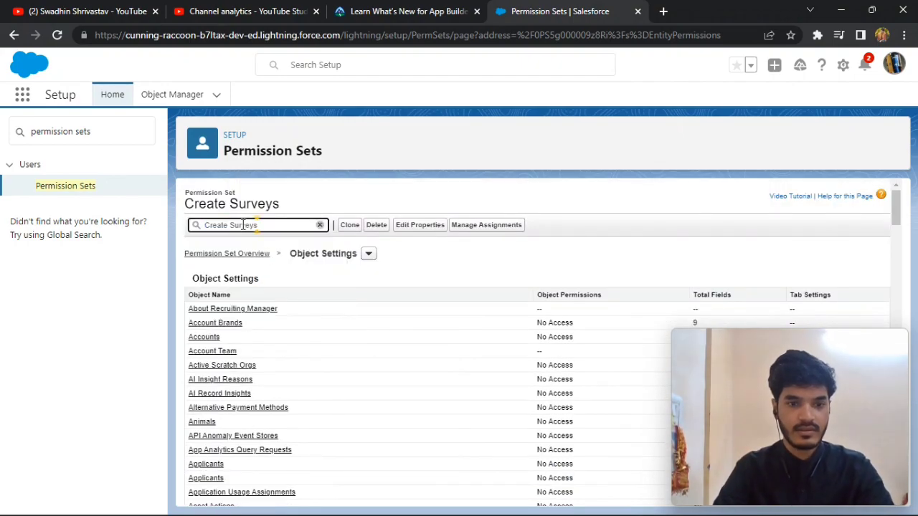
pyautogui.press('Return')
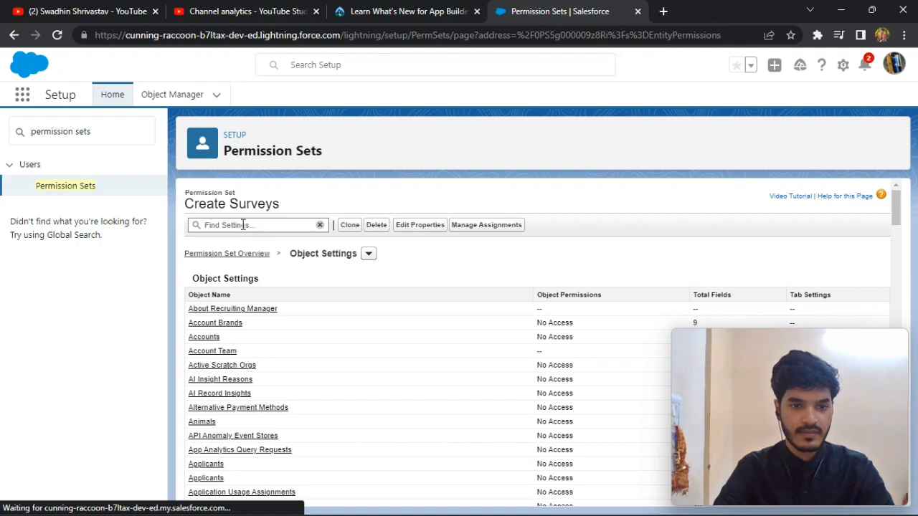
# - Return to the Permission Sets list and reopen the Create Surveys permission set
pyautogui.click(60, 188)
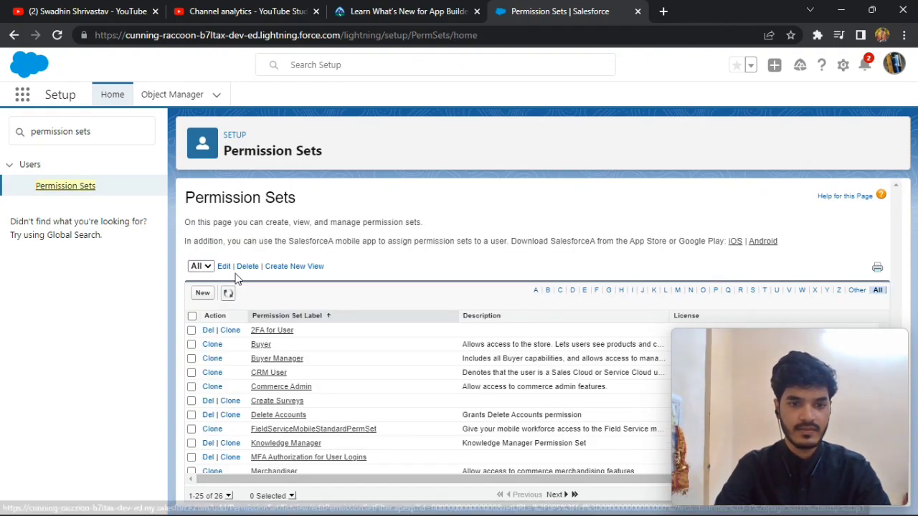
pyautogui.scroll(-5, 258, 378)
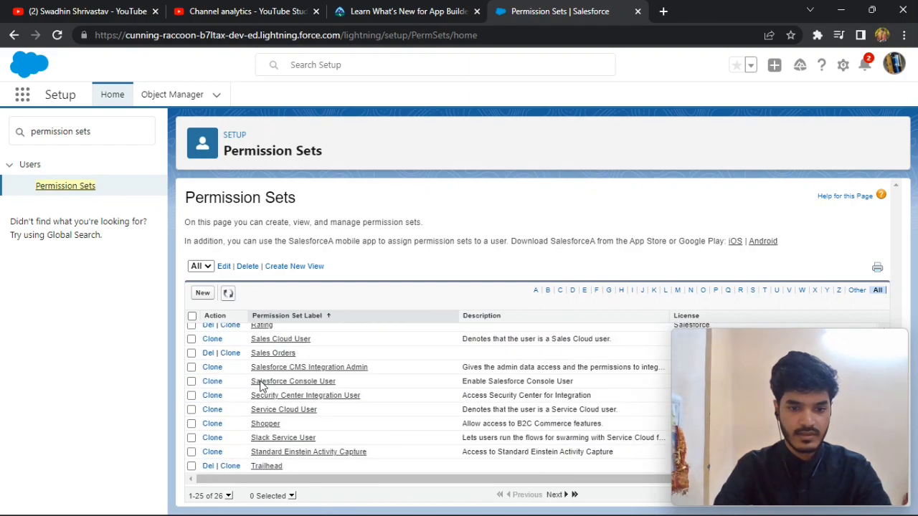
pyautogui.scroll(3, 263, 433)
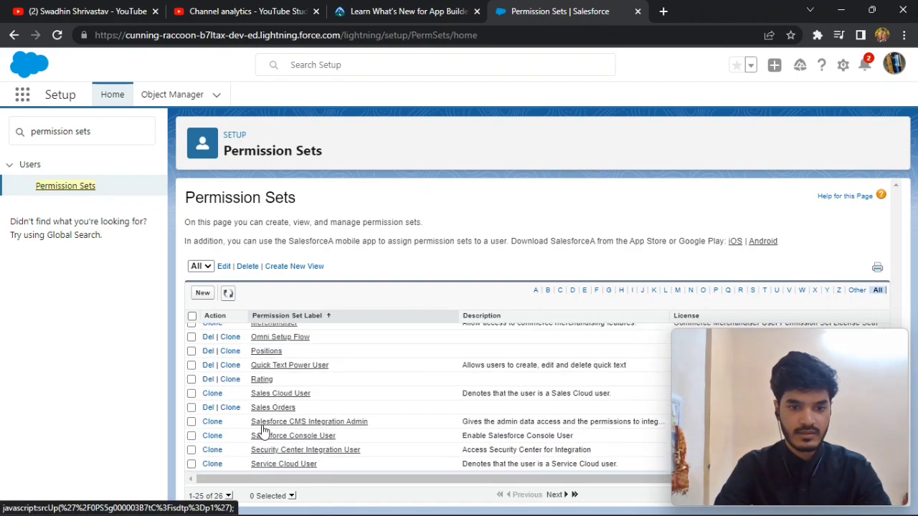
pyautogui.scroll(5, 263, 430)
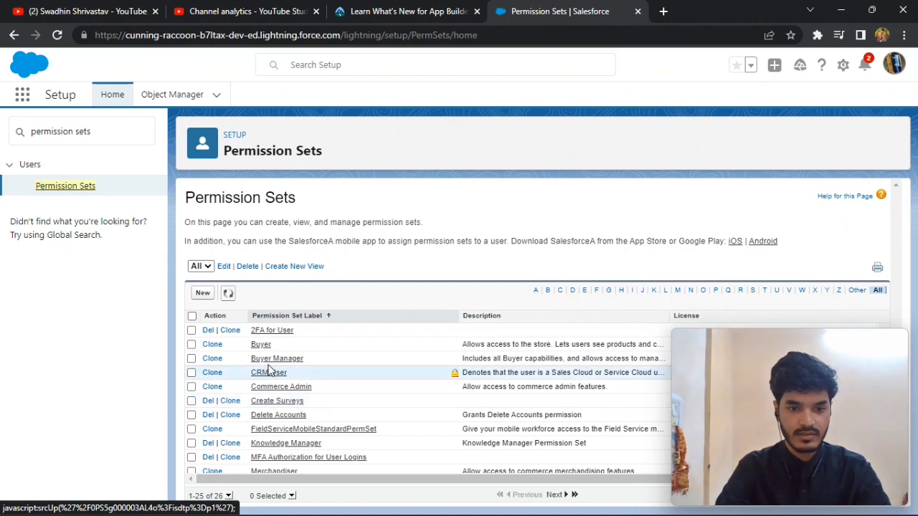
pyautogui.click(272, 403)
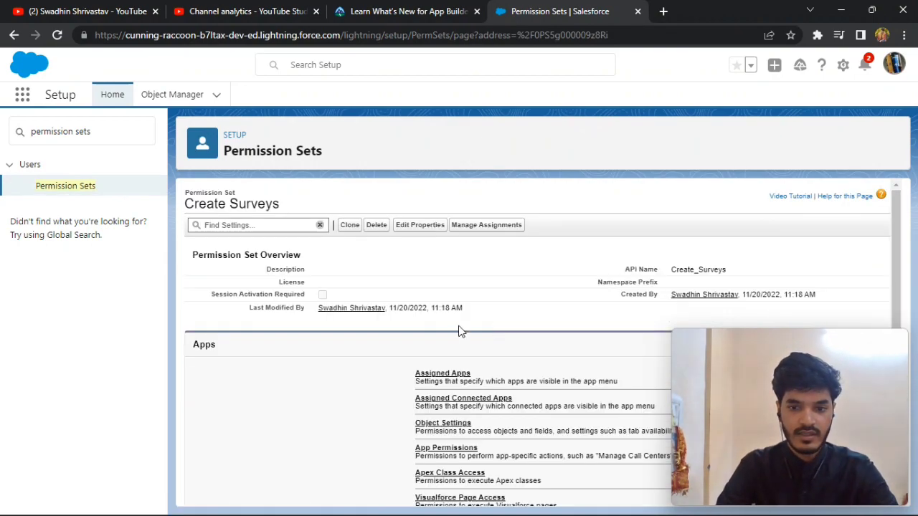
pyautogui.scroll(-1, 435, 336)
pyautogui.scroll(-4, 434, 336)
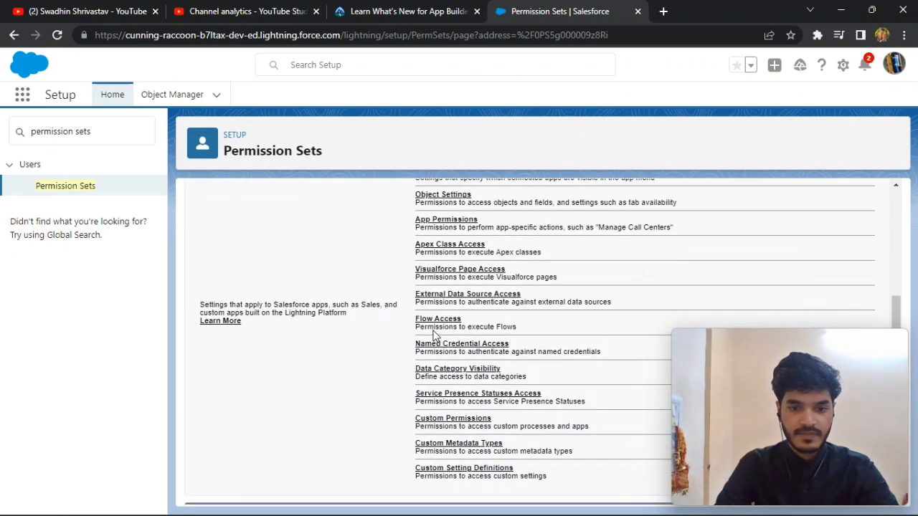
pyautogui.scroll(3, 434, 337)
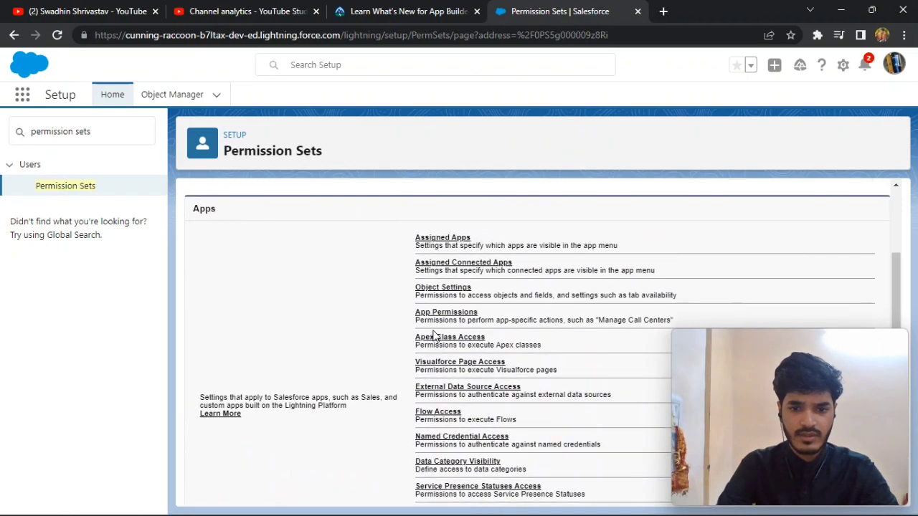
# - Open its Object Settings and select Surveys from the object list
pyautogui.click(440, 287)
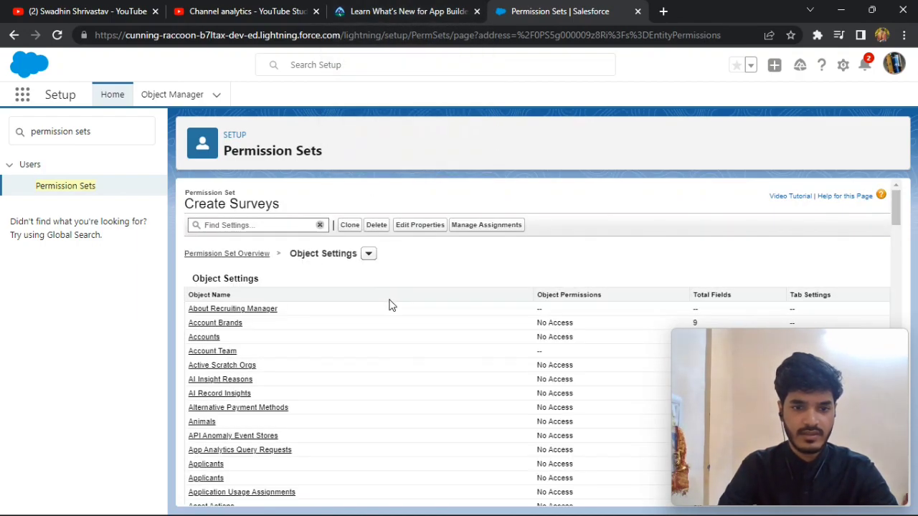
pyautogui.click(402, 9)
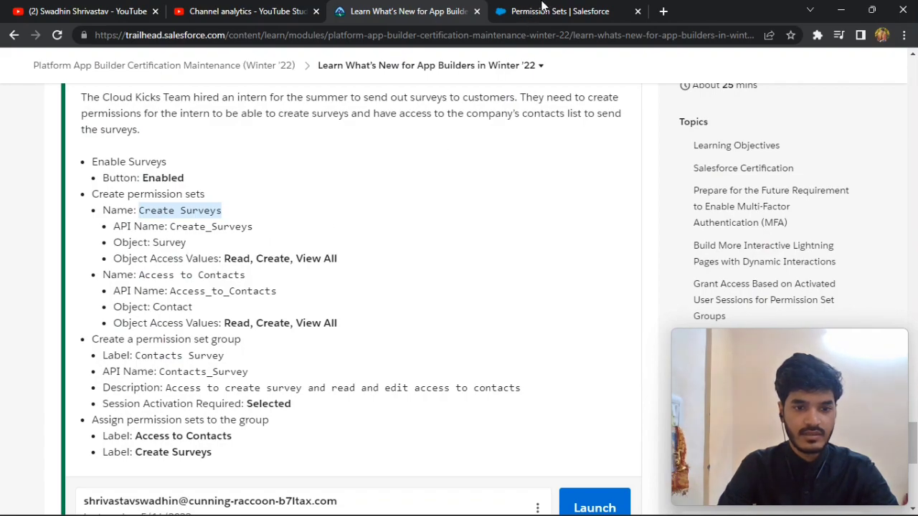
pyautogui.click(547, 10)
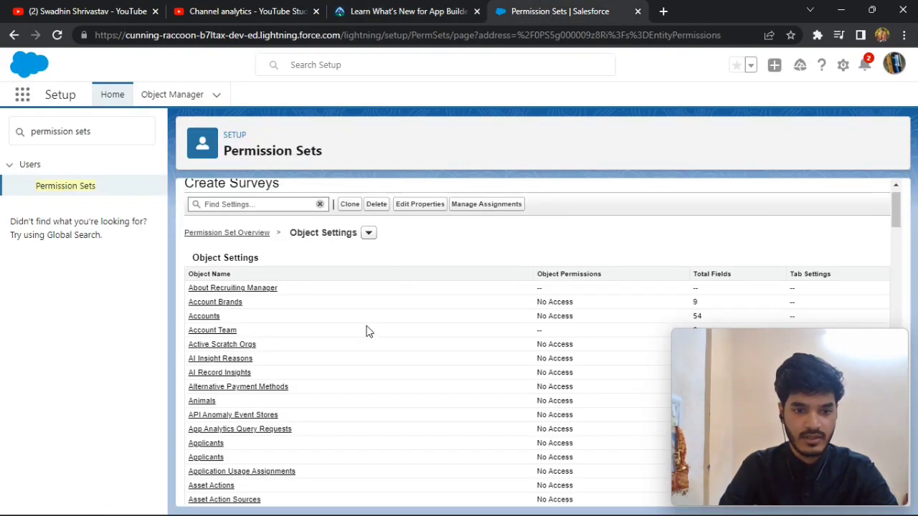
pyautogui.scroll(-3, 366, 330)
pyautogui.scroll(-5, 367, 330)
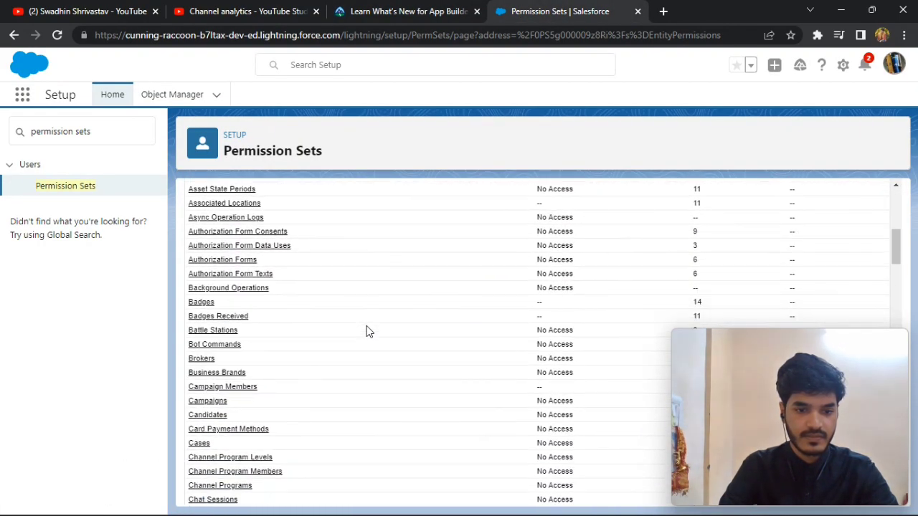
pyautogui.scroll(-3, 367, 330)
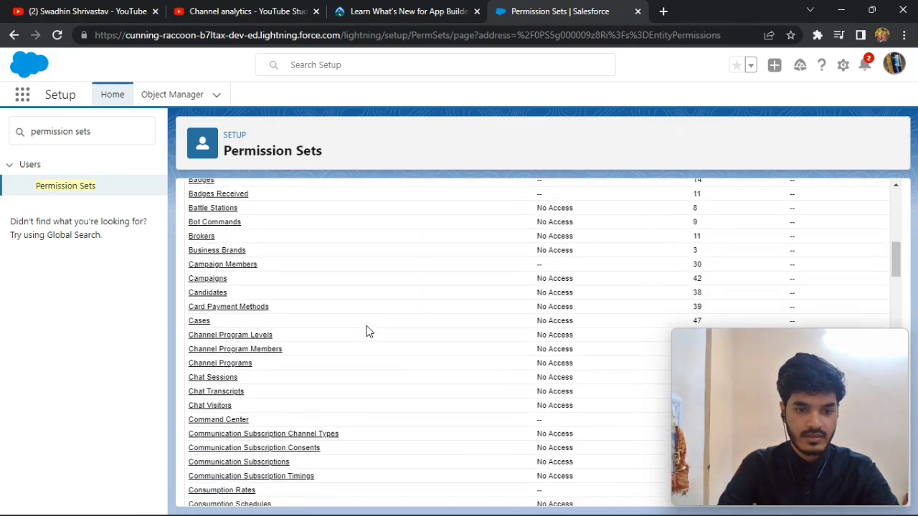
pyautogui.scroll(-10, 366, 330)
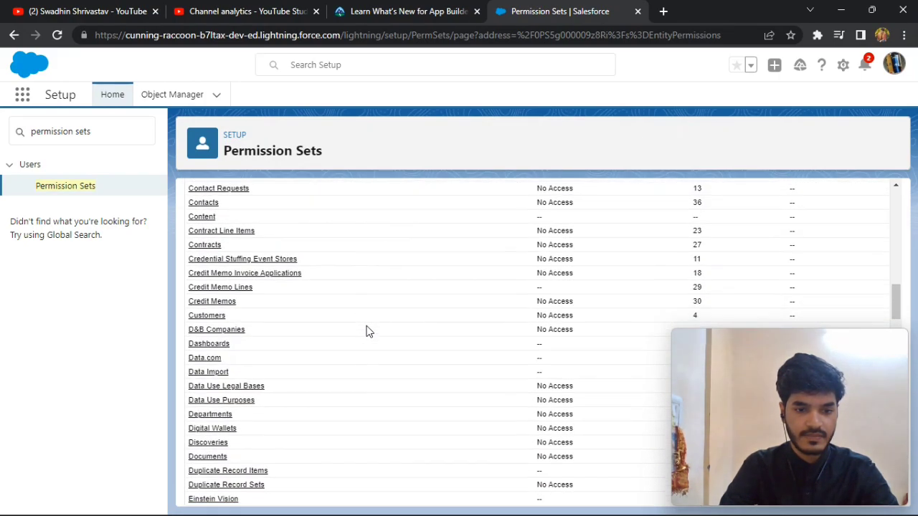
pyautogui.scroll(-10, 367, 330)
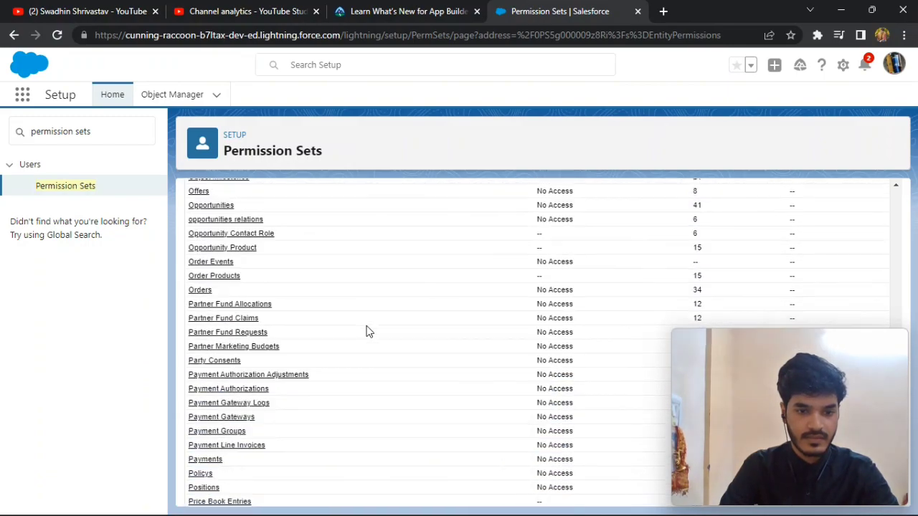
pyautogui.scroll(-10, 366, 330)
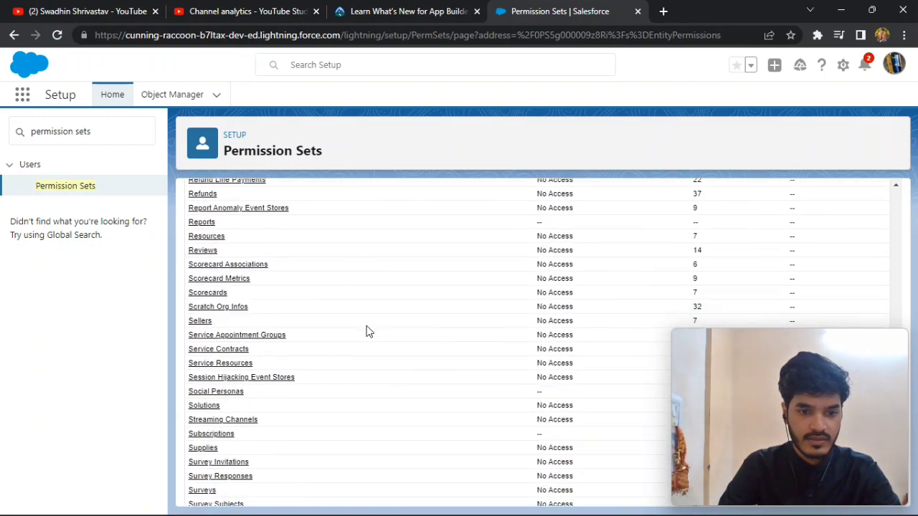
pyautogui.scroll(-1, 366, 330)
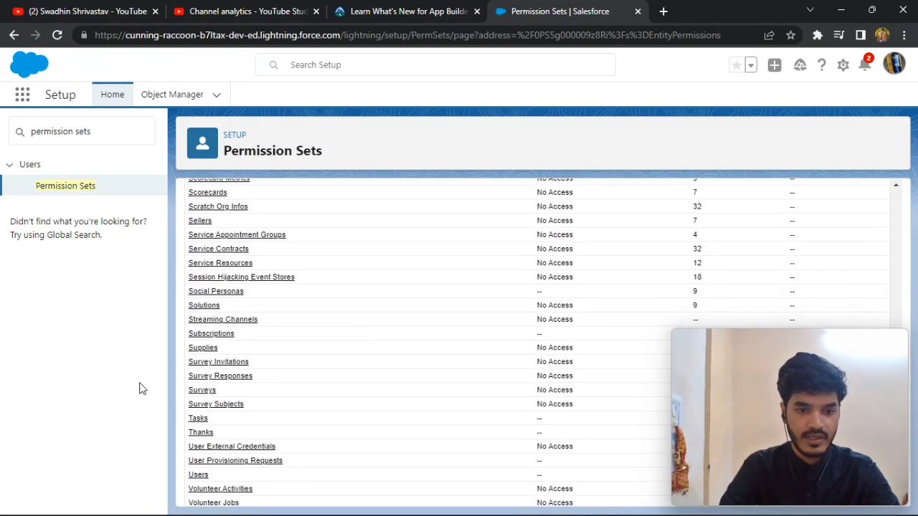
pyautogui.click(205, 392)
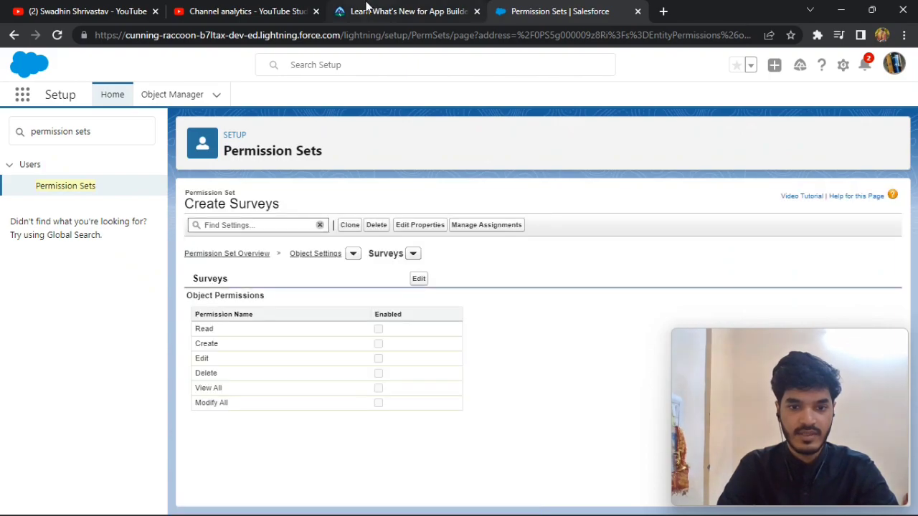
# - Enable Read, Create and View All on Surveys and save the permissions
pyautogui.click(419, 281)
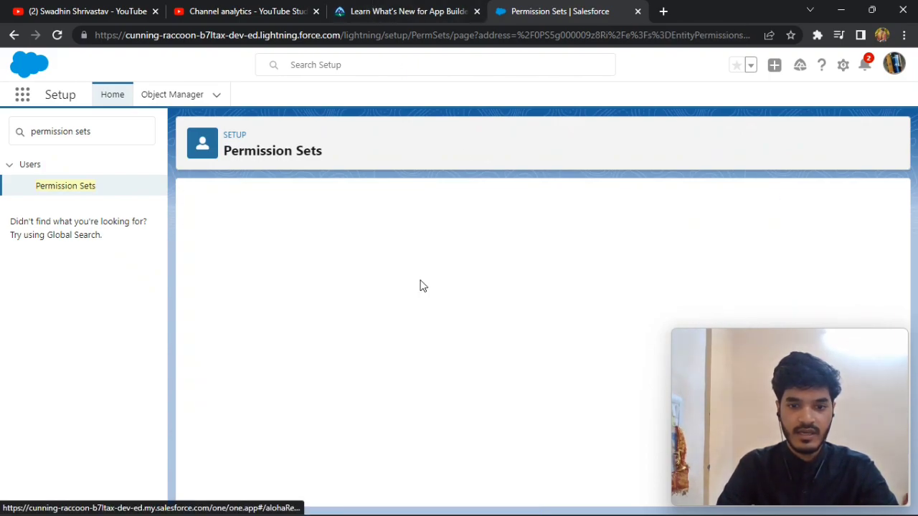
pyautogui.click(406, 9)
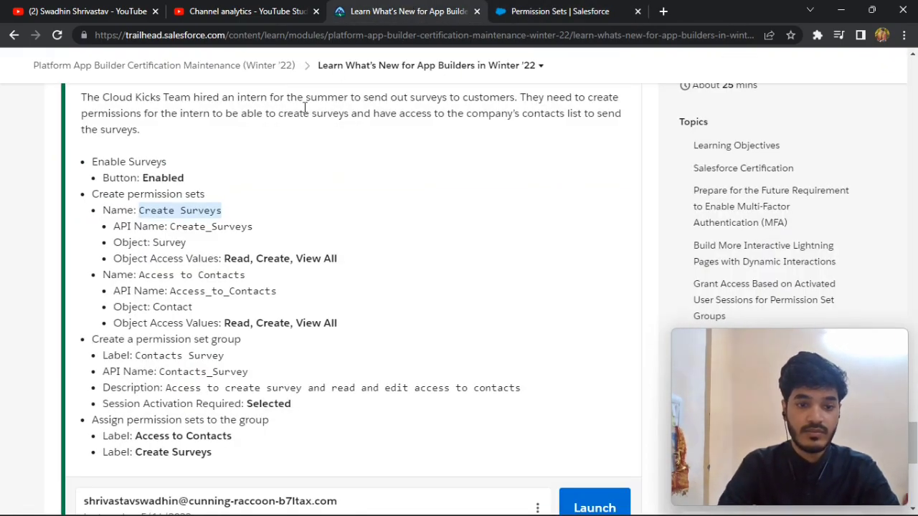
pyautogui.click(534, 8)
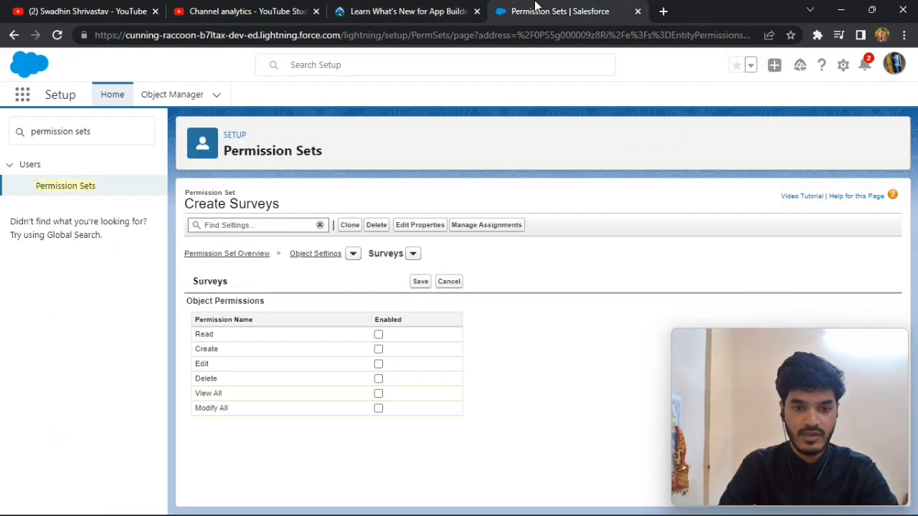
pyautogui.click(378, 336)
pyautogui.click(375, 350)
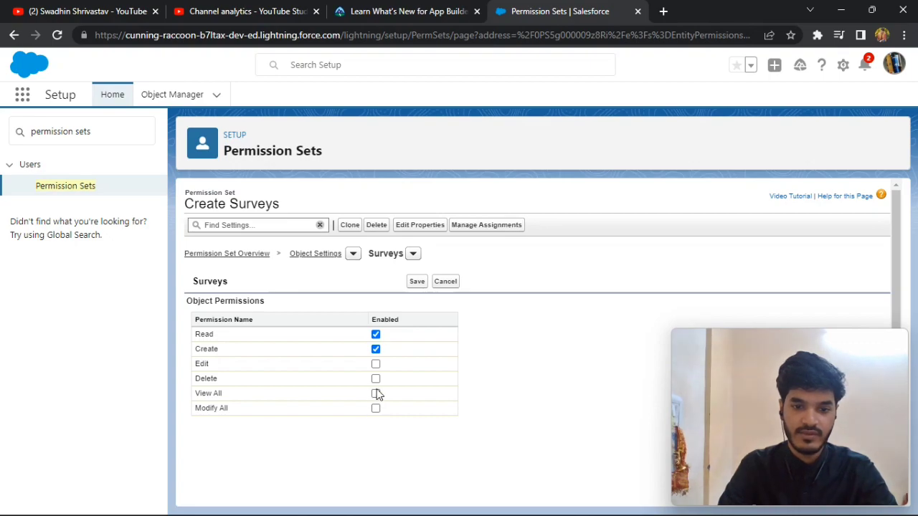
pyautogui.click(376, 395)
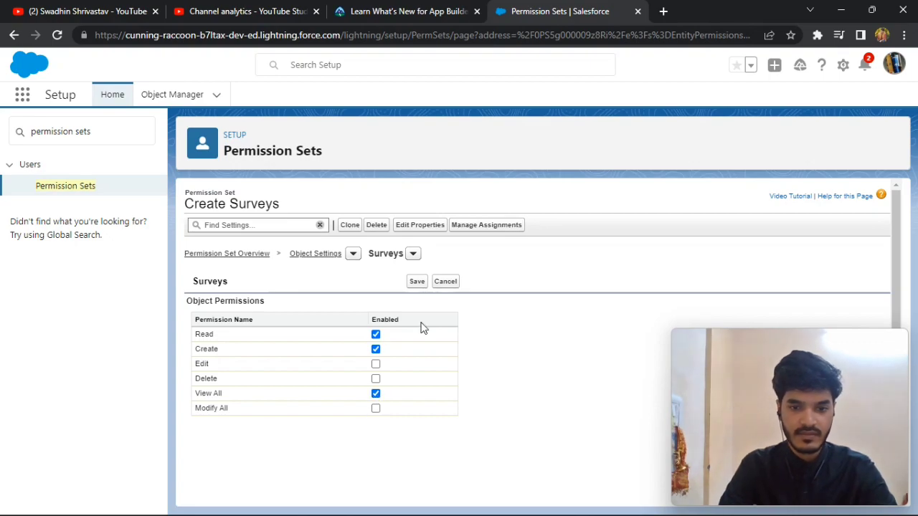
pyautogui.click(419, 282)
# - Copy the Access to Contacts permission set name from the challenge instructions
pyautogui.click(406, 8)
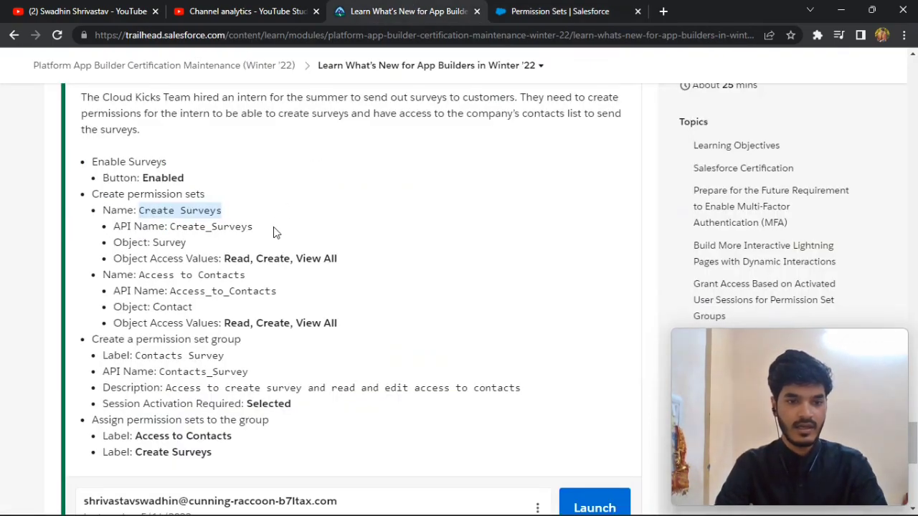
pyautogui.scroll(-1, 273, 232)
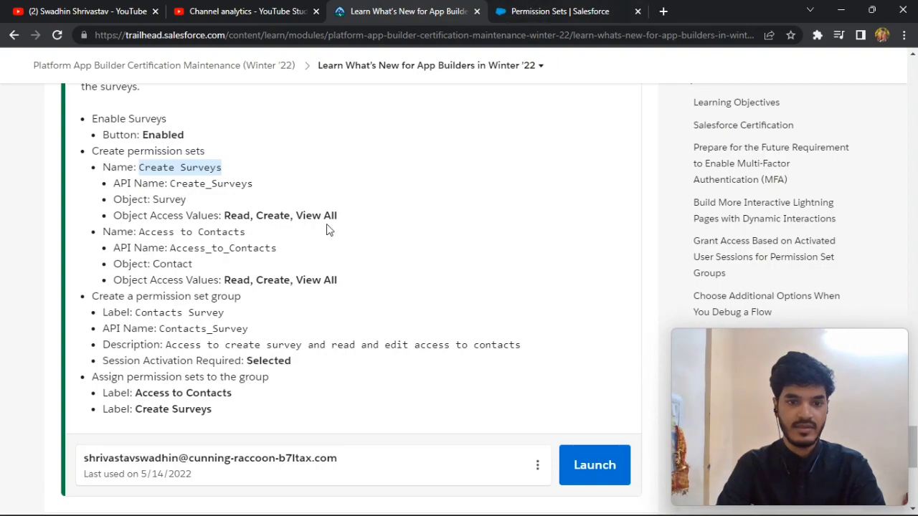
pyautogui.moveTo(247, 242); pyautogui.dragTo(145, 237)
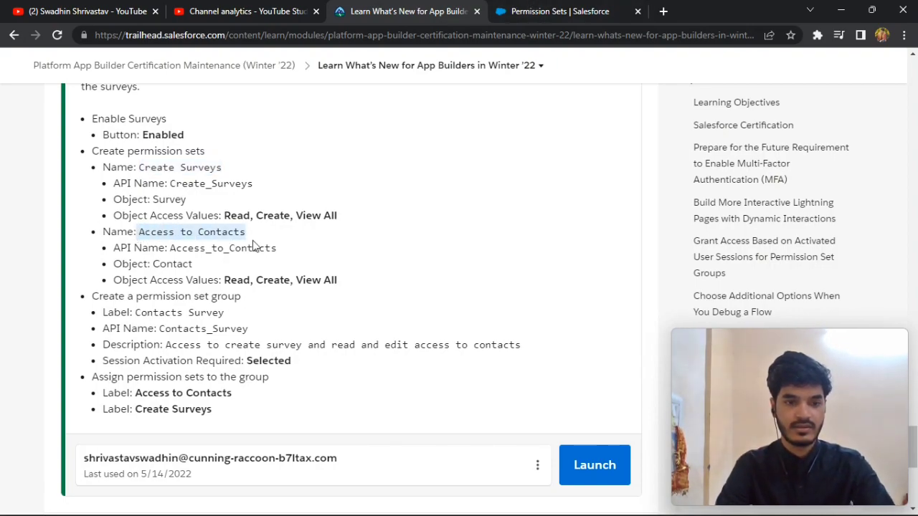
pyautogui.click(523, 9)
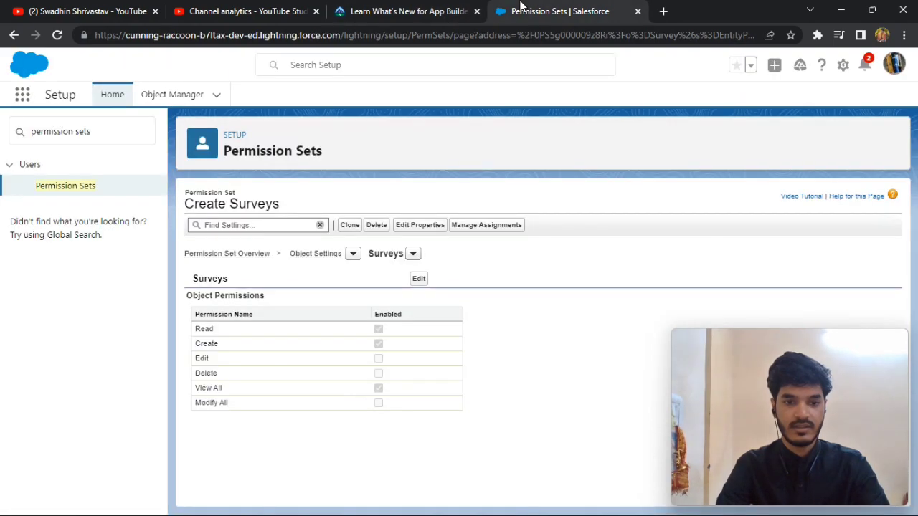
# - Add a permission set labelled 'Access to Contacts', with API name auto-filled as Access_to_Contacts, and save it
pyautogui.click(57, 191)
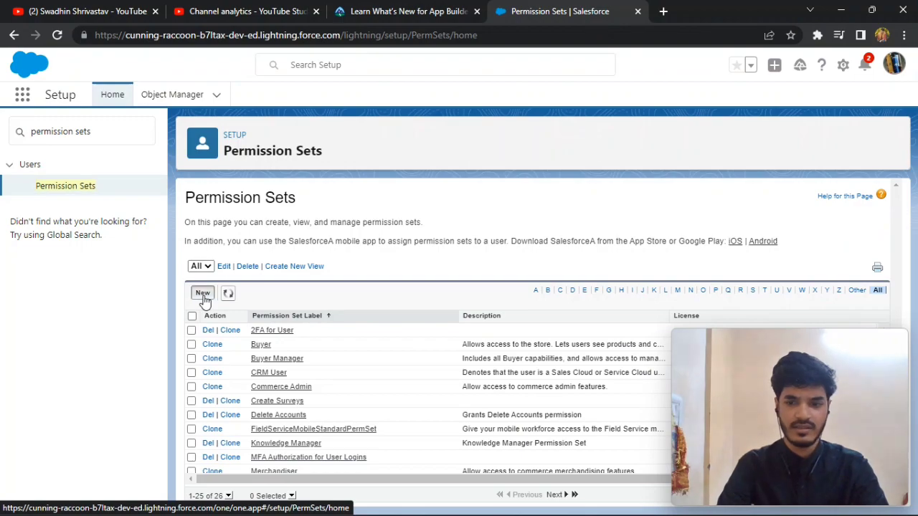
pyautogui.click(202, 294)
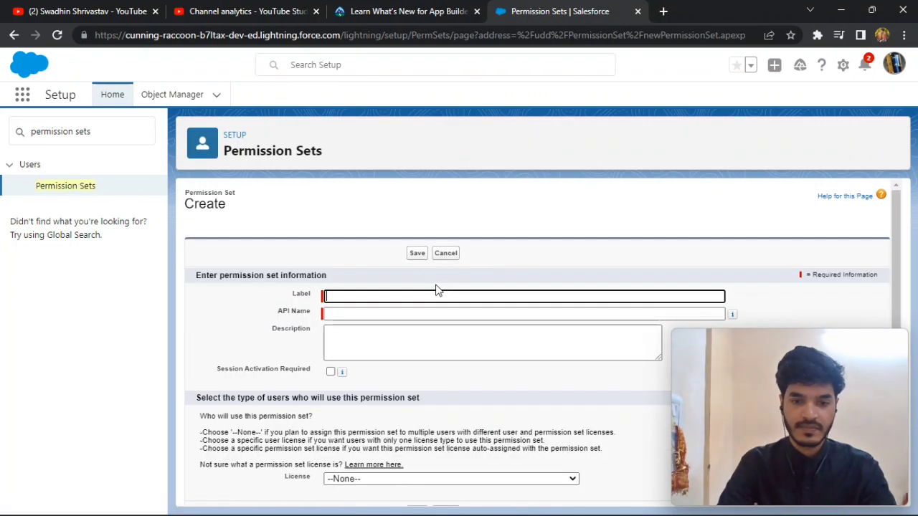
pyautogui.click(456, 299)
pyautogui.write('Access to Contacts')
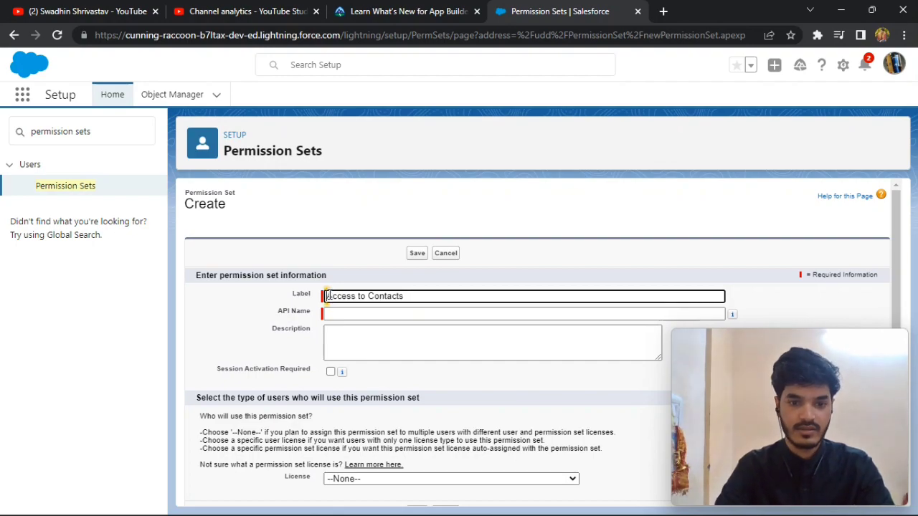
pyautogui.click(245, 307)
pyautogui.click(373, 330)
pyautogui.scroll(-1, 372, 326)
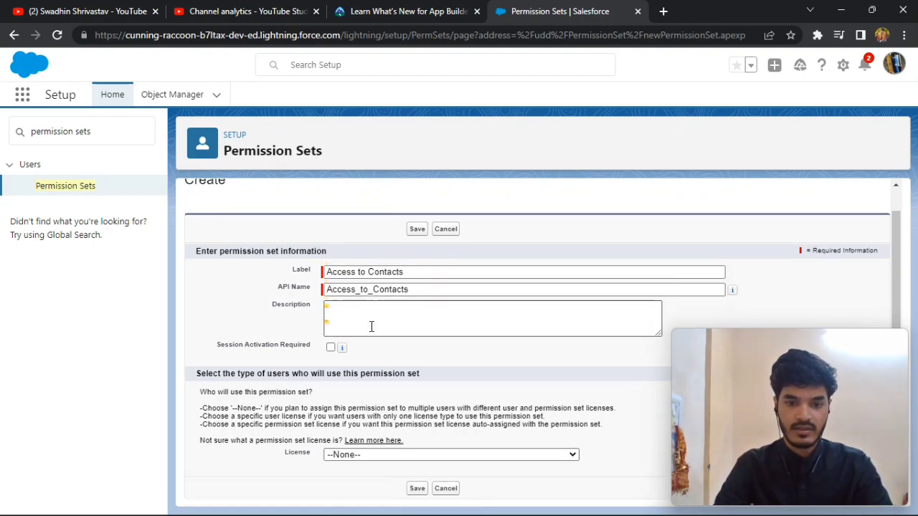
pyautogui.click(419, 492)
pyautogui.click(388, 7)
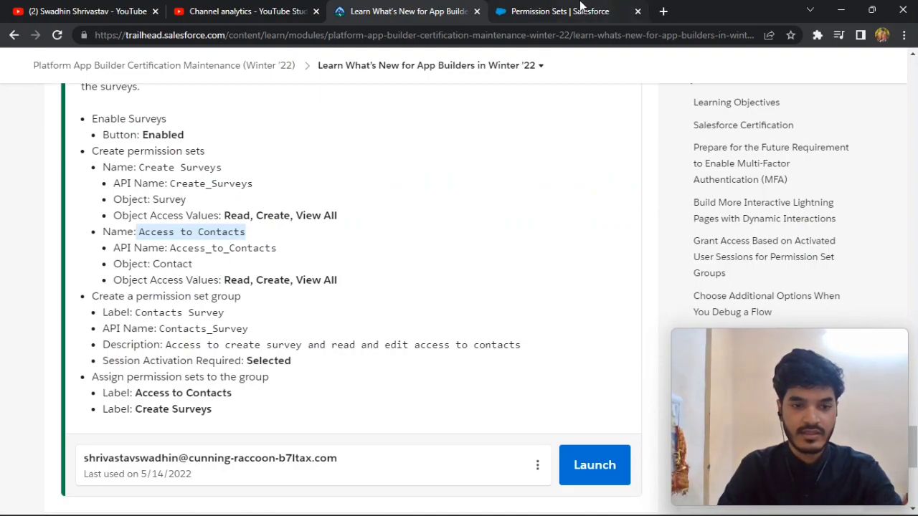
pyautogui.click(580, 6)
# - Open Object Settings for Access to Contacts and select the Contacts object
pyautogui.scroll(-1, 414, 459)
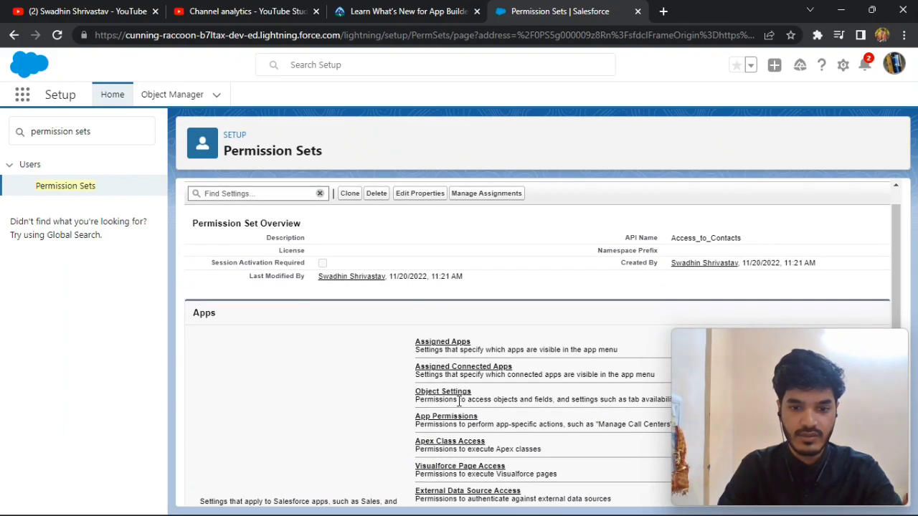
pyautogui.moveTo(458, 400); pyautogui.dragTo(461, 394)
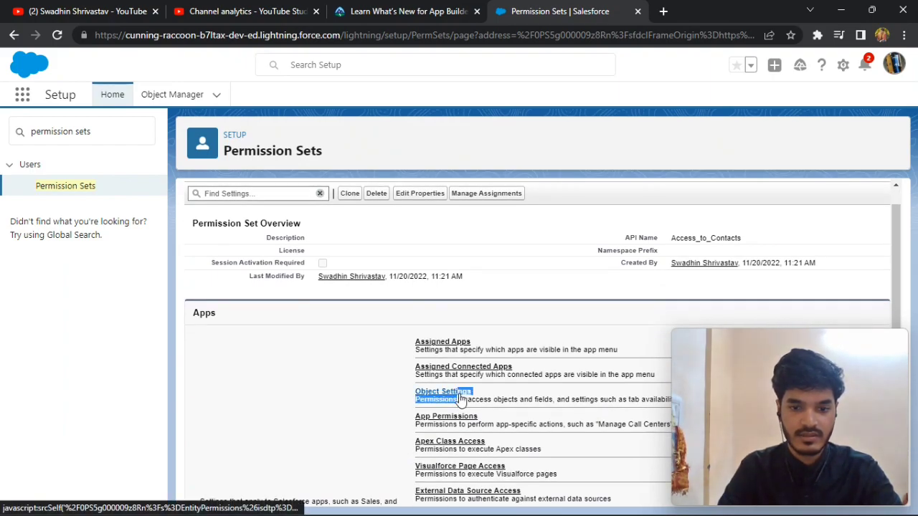
pyautogui.click(461, 394)
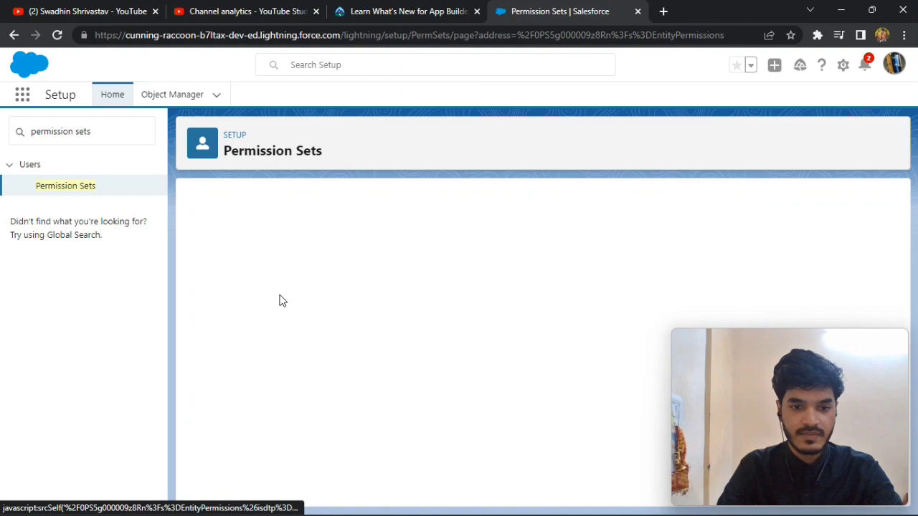
pyautogui.click(393, 9)
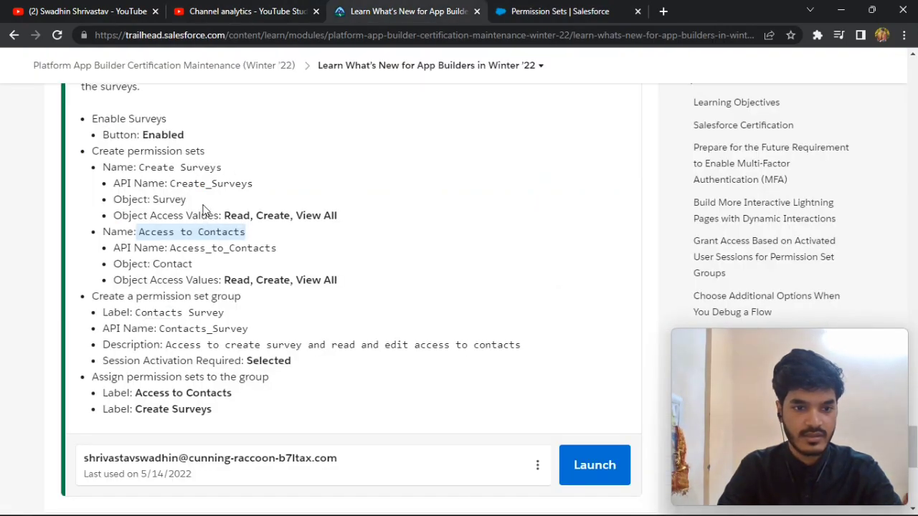
pyautogui.click(556, 7)
pyautogui.scroll(-7, 319, 347)
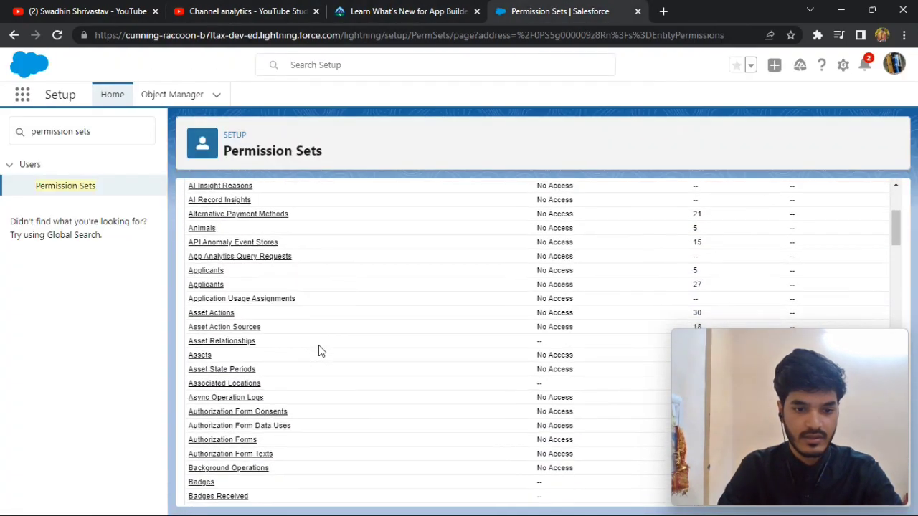
pyautogui.scroll(-1, 320, 350)
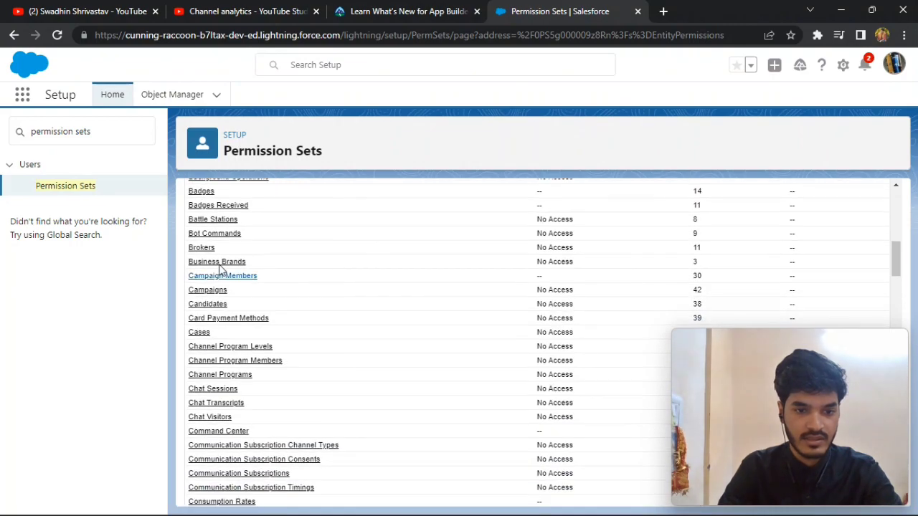
pyautogui.scroll(-3, 199, 402)
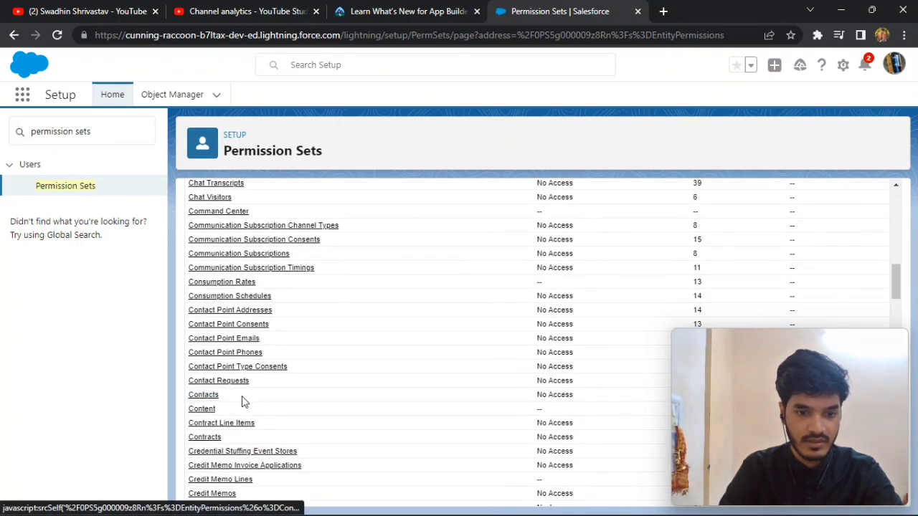
pyautogui.click(204, 395)
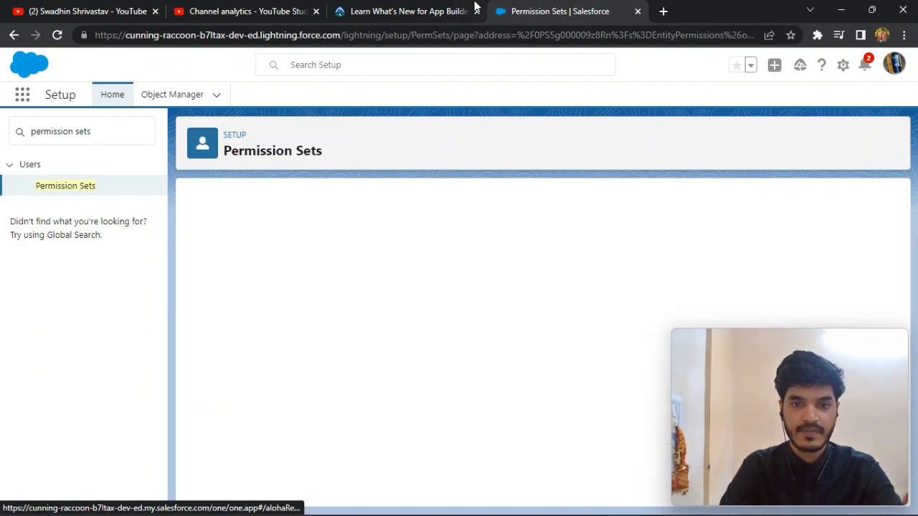
pyautogui.click(420, 9)
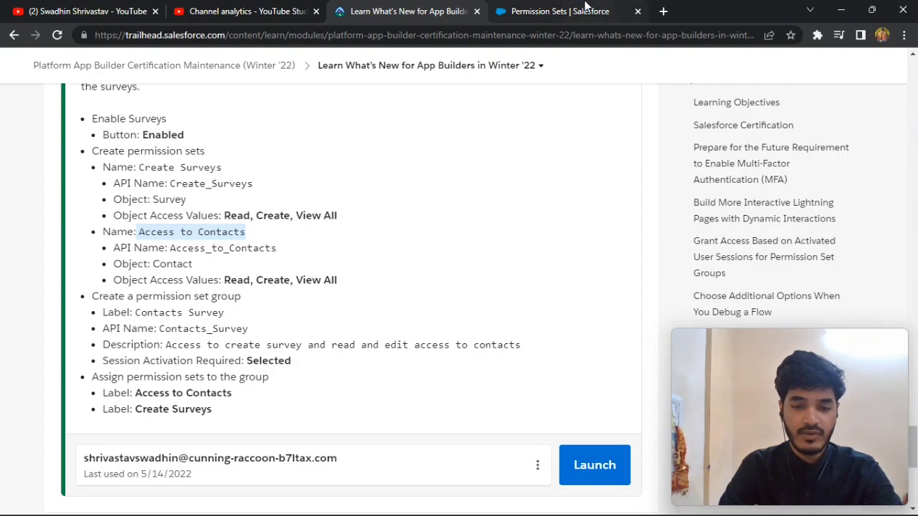
pyautogui.click(585, 9)
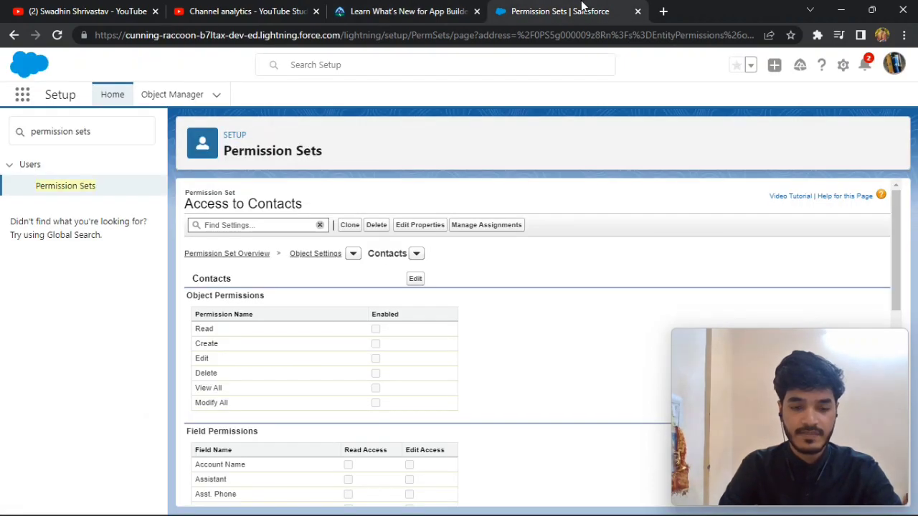
# - Enable Read, Create and View All on Contacts and save the permissions
pyautogui.click(416, 281)
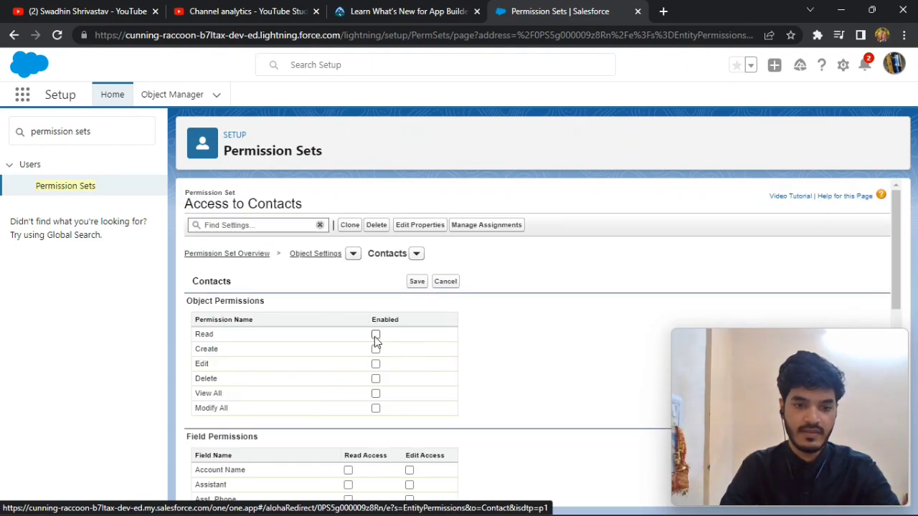
pyautogui.click(376, 336)
pyautogui.click(376, 350)
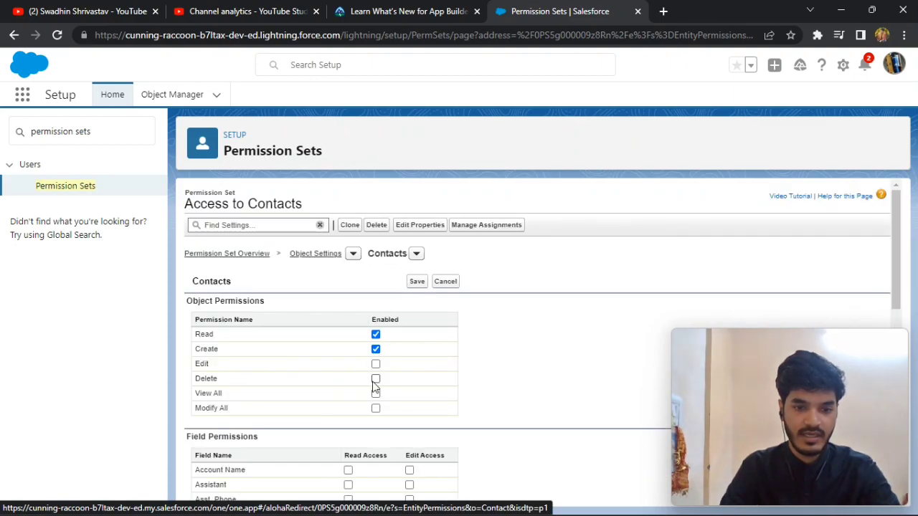
pyautogui.click(375, 393)
pyautogui.click(388, 6)
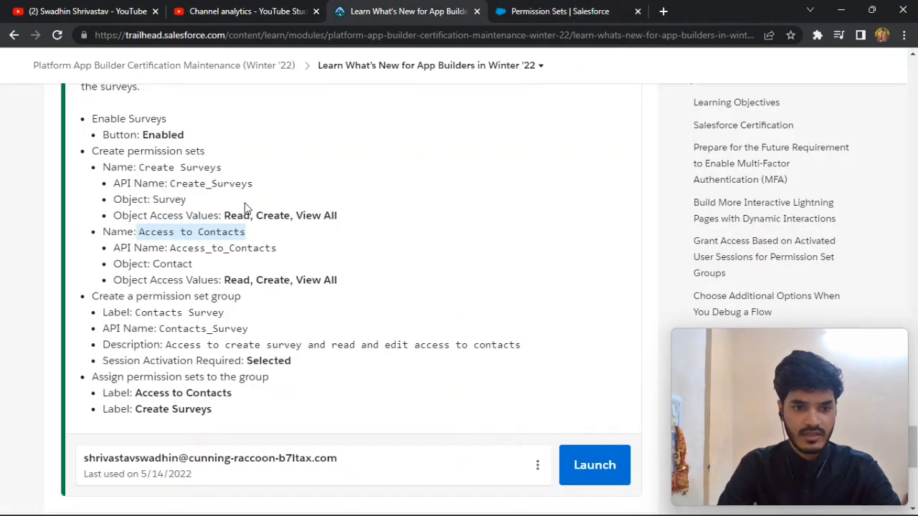
pyautogui.click(532, 7)
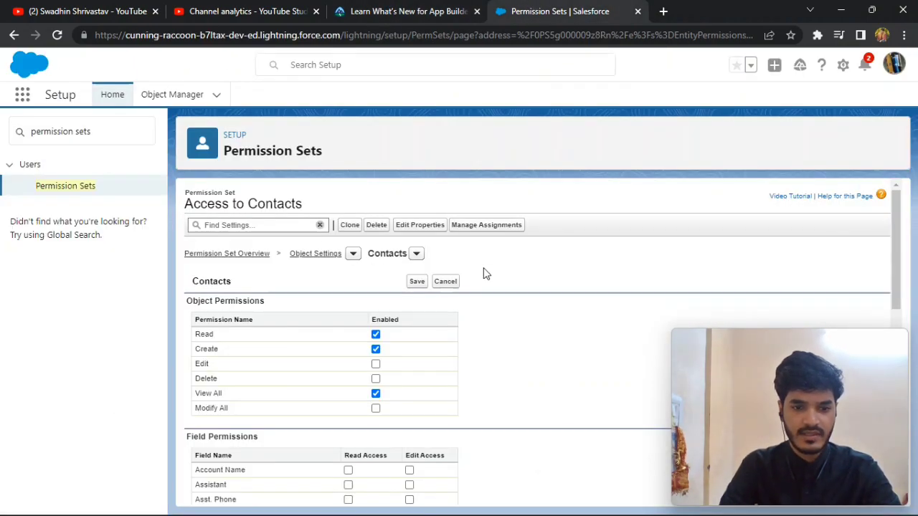
pyautogui.click(415, 282)
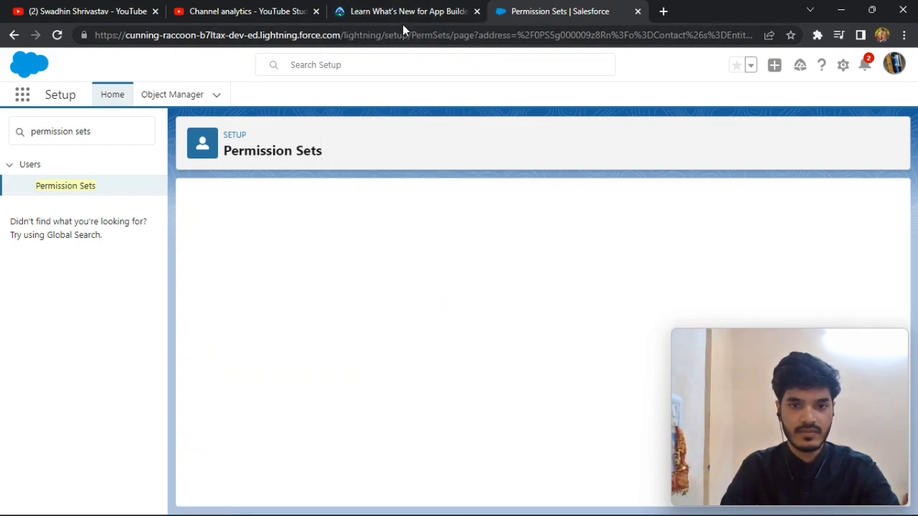
# - Copy the permission set group step text from the challenge instructions
pyautogui.click(400, 13)
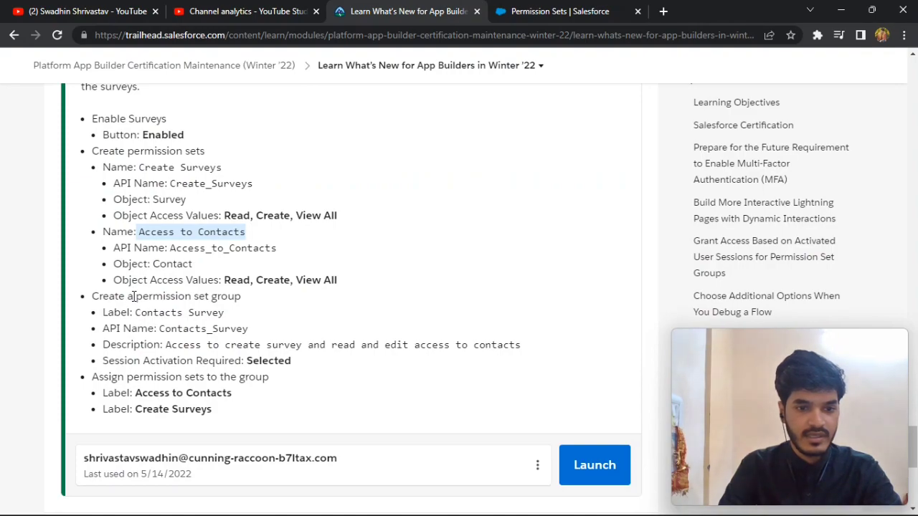
pyautogui.moveTo(241, 298); pyautogui.dragTo(136, 296)
pyautogui.hotkey('ctrl', 'c')
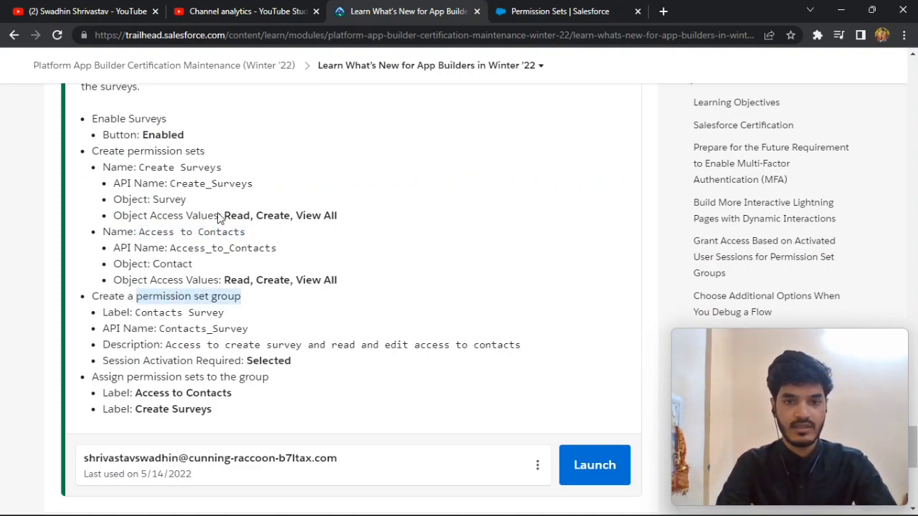
pyautogui.click(535, 9)
# - Start a new permission set group on the Permission Set Groups page, labelled 'Contacts Survey'
pyautogui.tripleClick(122, 131)
pyautogui.hotkey('ctrl', 'v')
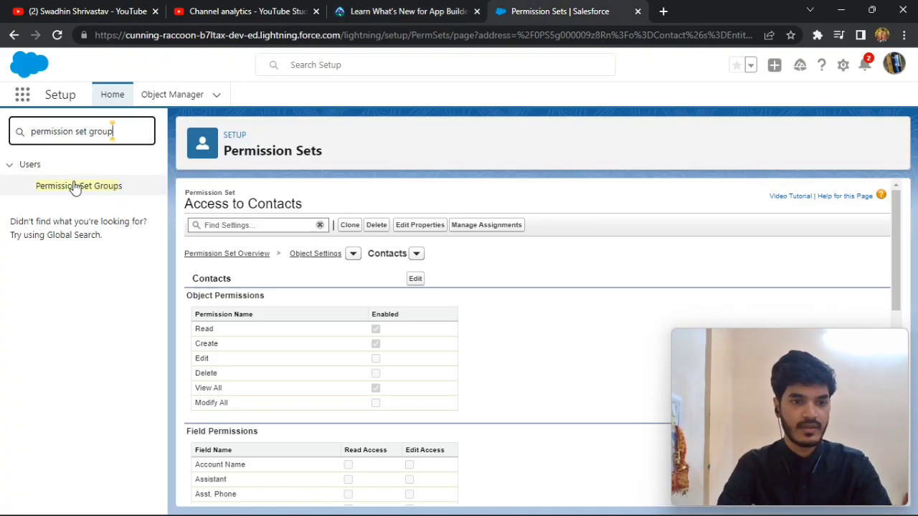
pyautogui.click(78, 186)
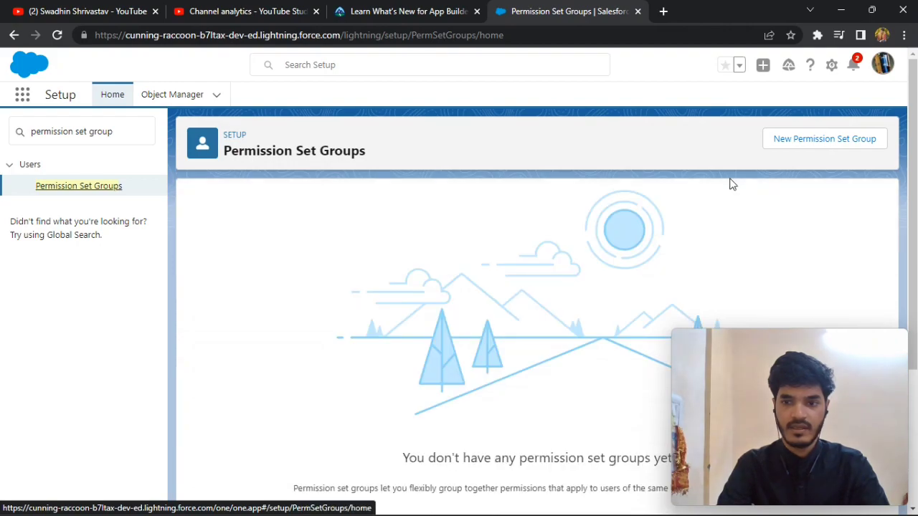
pyautogui.click(802, 143)
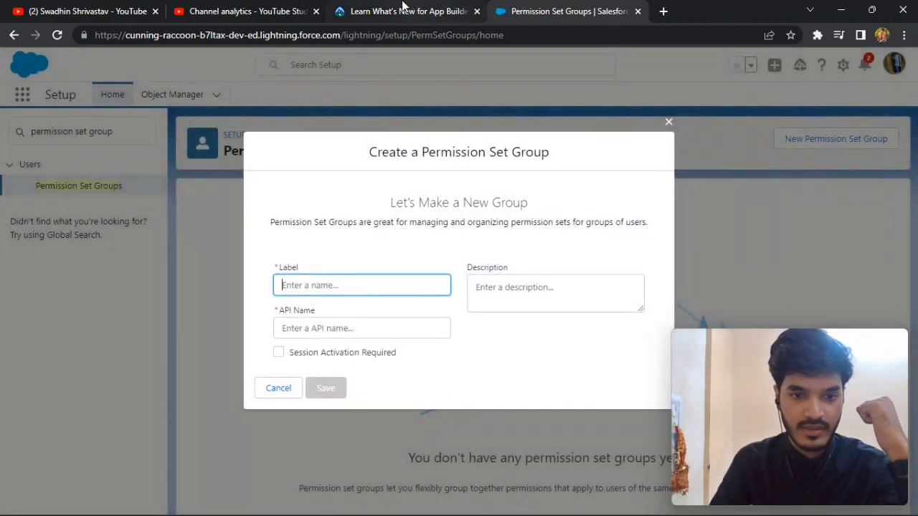
pyautogui.click(421, 13)
pyautogui.moveTo(225, 315); pyautogui.dragTo(139, 318)
pyautogui.hotkey('ctrl', 'c')
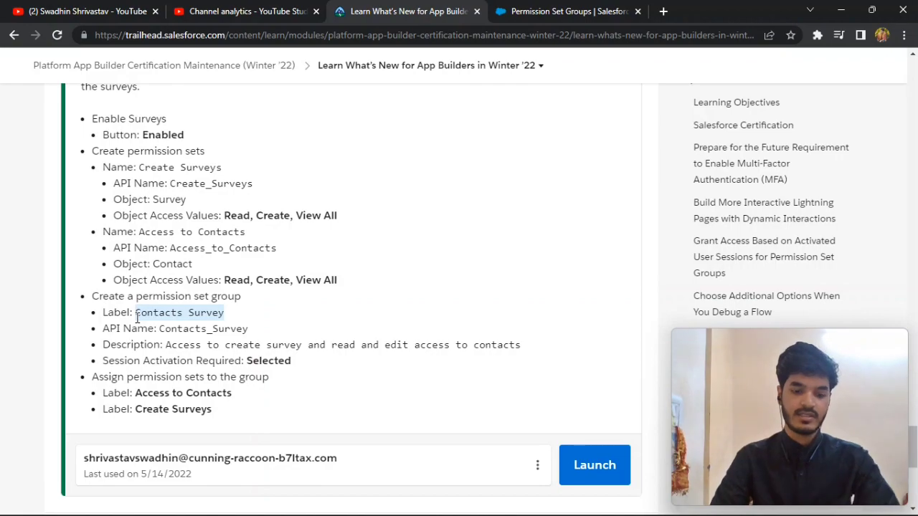
pyautogui.click(573, 12)
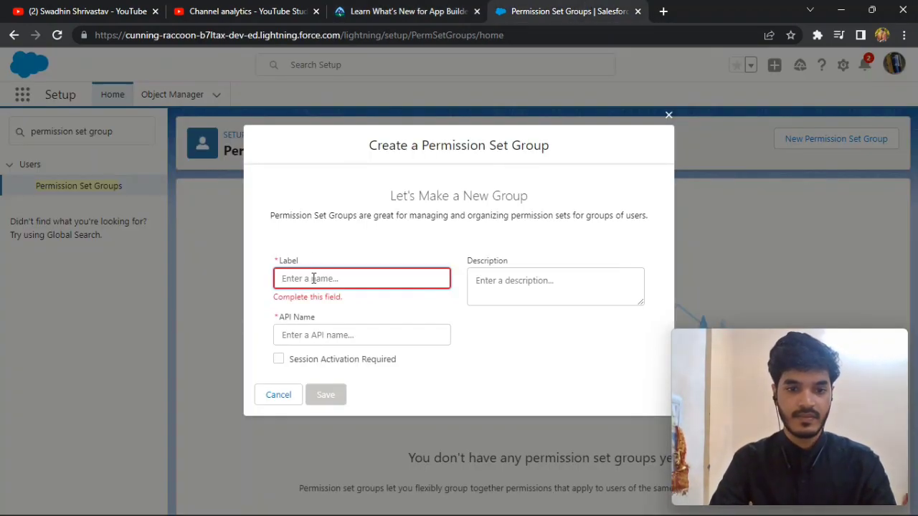
pyautogui.hotkey('ctrl', 'v')
pyautogui.click(493, 355)
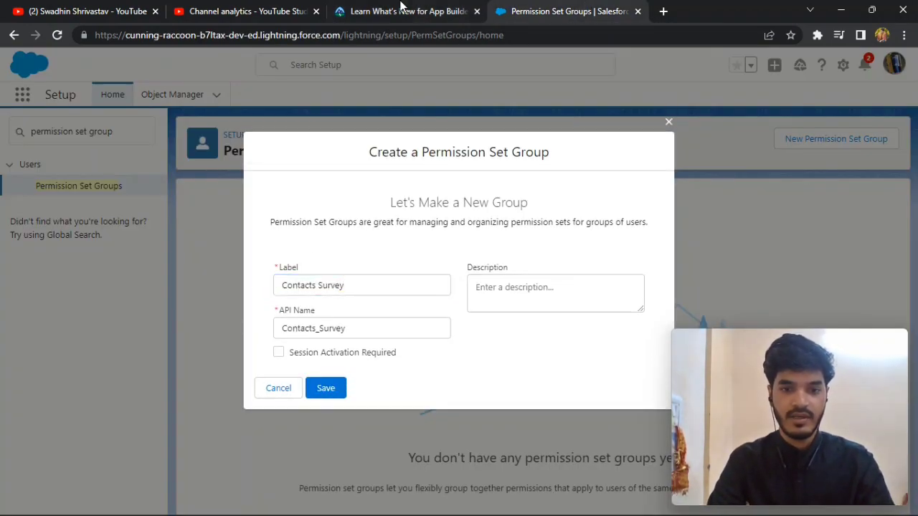
# - Paste the required description, tick Session Activation Required, and save the group
pyautogui.click(364, 8)
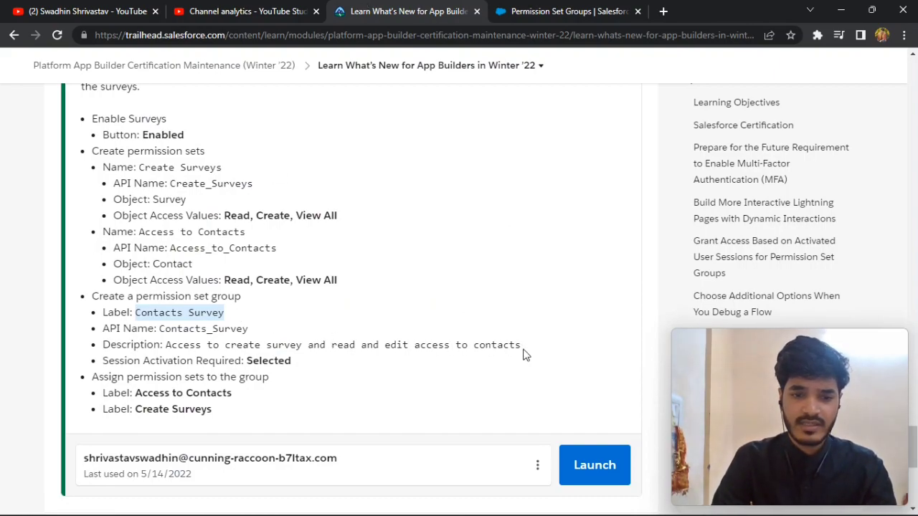
pyautogui.moveTo(524, 354); pyautogui.dragTo(164, 347)
pyautogui.hotkey('ctrl', 'c')
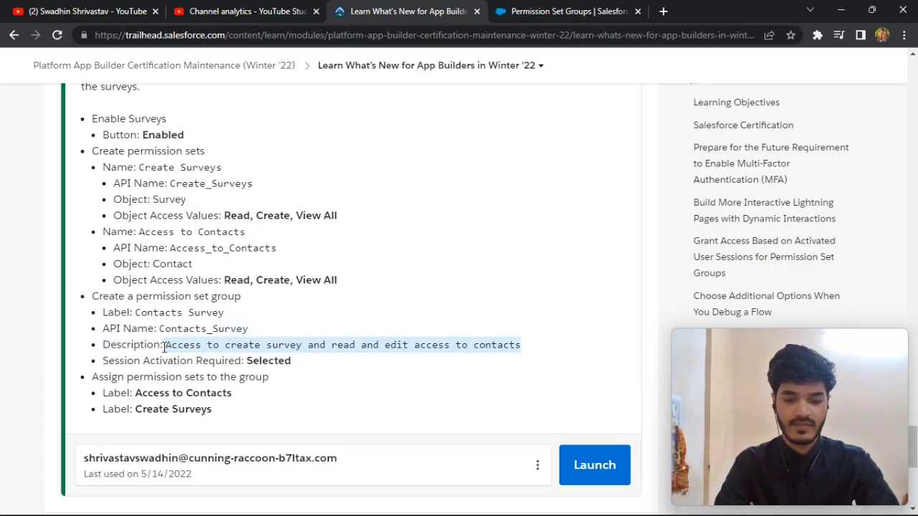
pyautogui.click(545, 10)
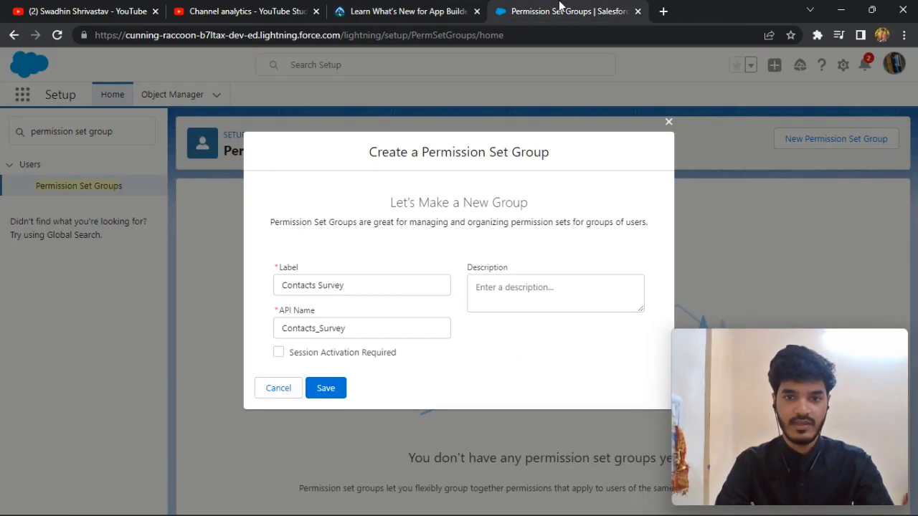
pyautogui.click(494, 294)
pyautogui.hotkey('ctrl', 'v')
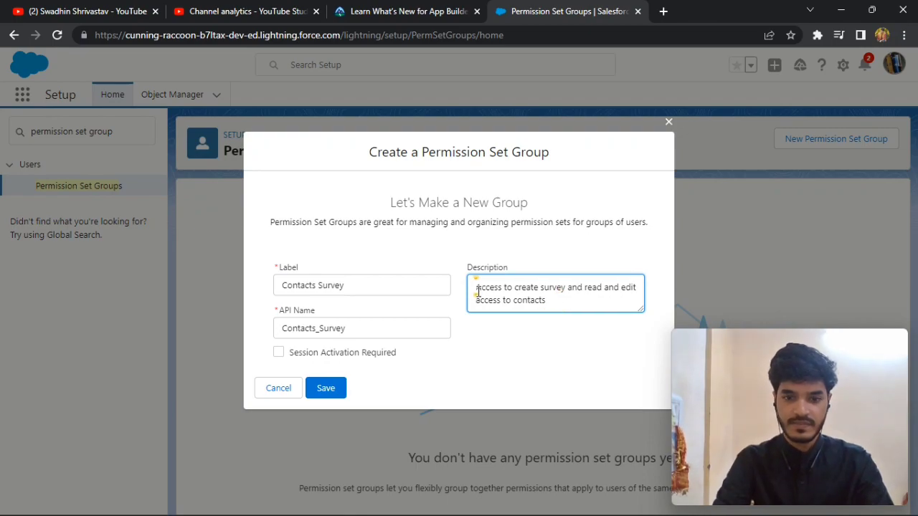
pyautogui.click(385, 8)
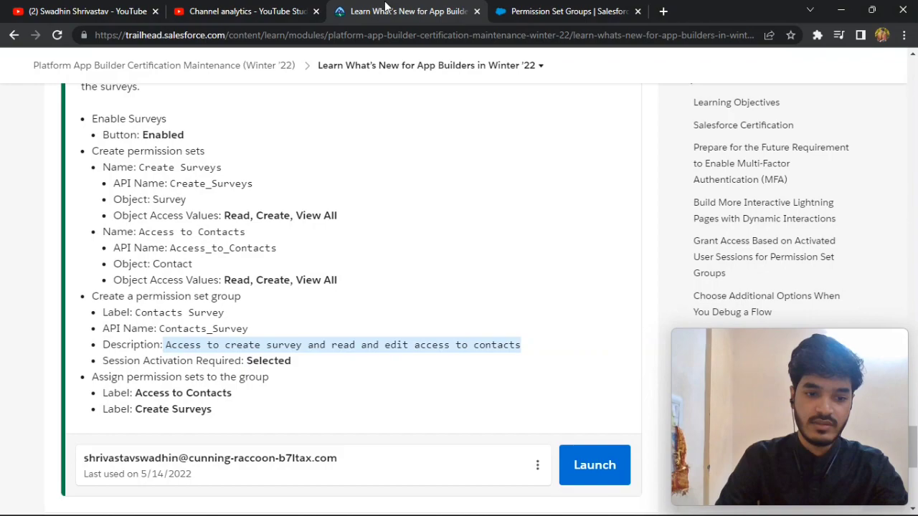
pyautogui.click(534, 8)
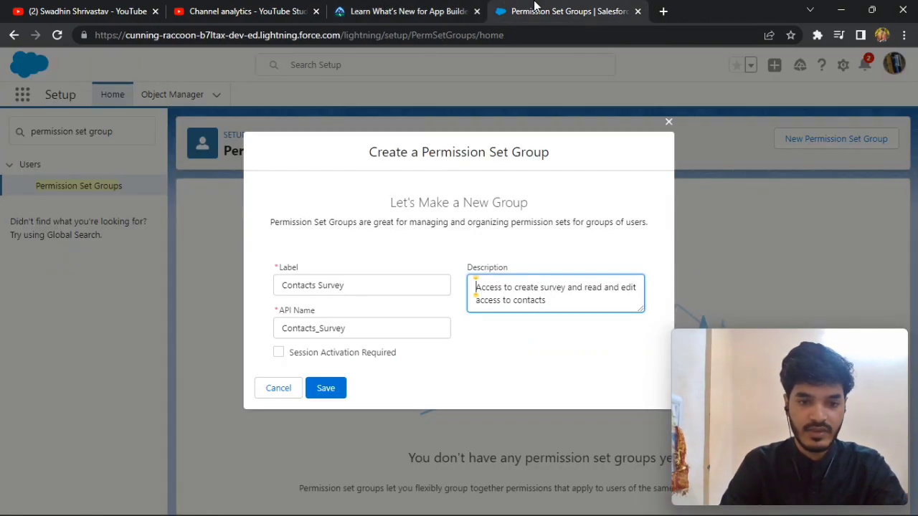
pyautogui.click(278, 352)
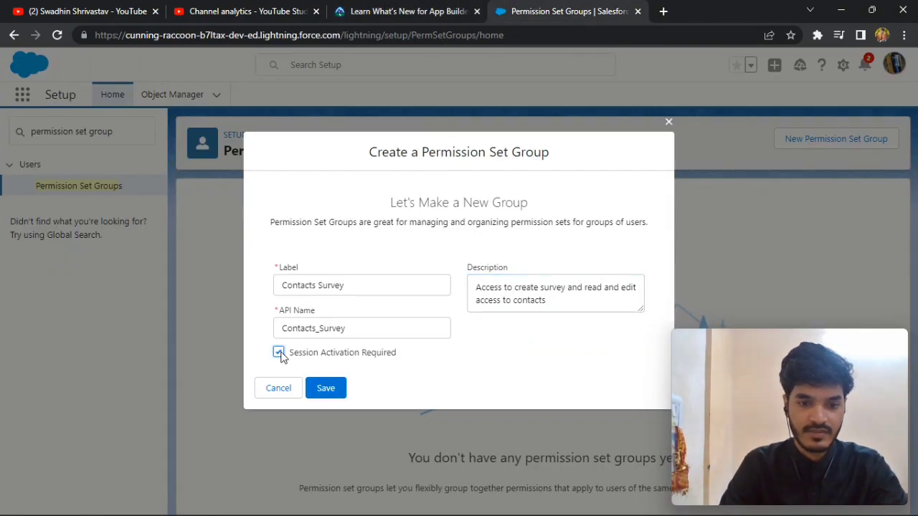
pyautogui.click(320, 390)
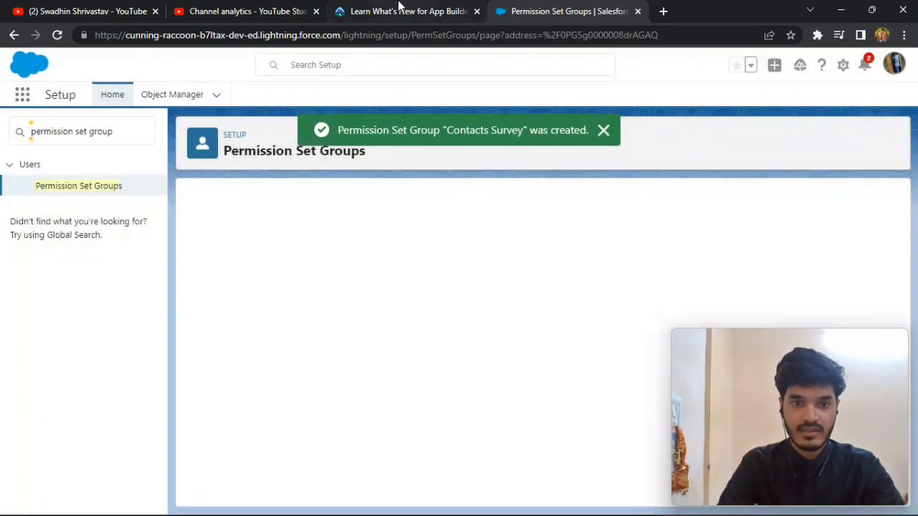
# - Copy the phrase 'permission set group' from the Trailhead challenge instructions
pyautogui.click(401, 9)
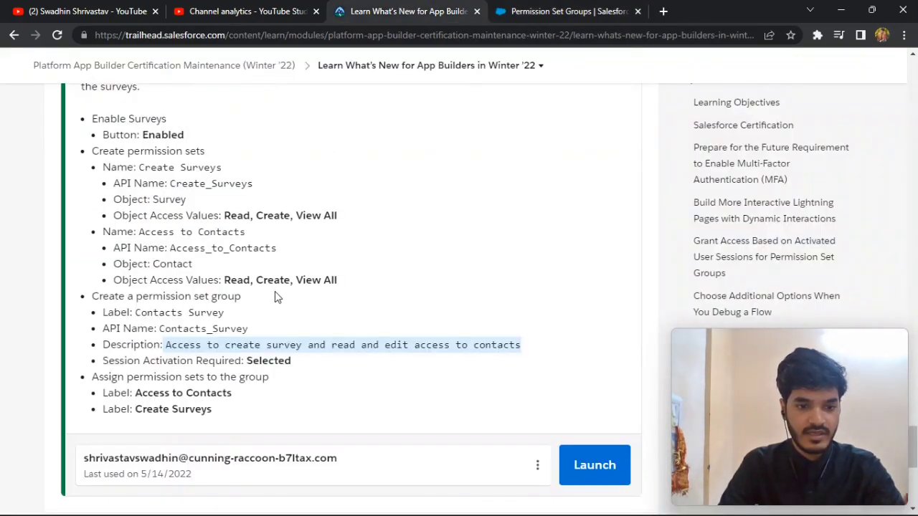
pyautogui.scroll(-1, 272, 307)
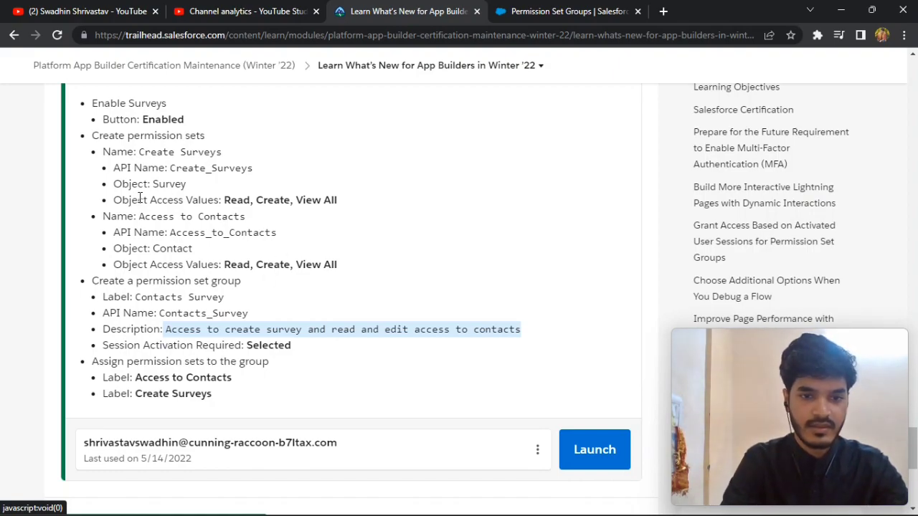
pyautogui.moveTo(241, 281)
pyautogui.mouseDown()
pyautogui.moveTo(136, 281)
pyautogui.moveTo(192, 281)
pyautogui.moveTo(185, 264)
pyautogui.moveTo(127, 281)
pyautogui.moveTo(235, 277)
pyautogui.mouseUp()
pyautogui.hotkey('ctrl', 'c')
pyautogui.click(243, 284)
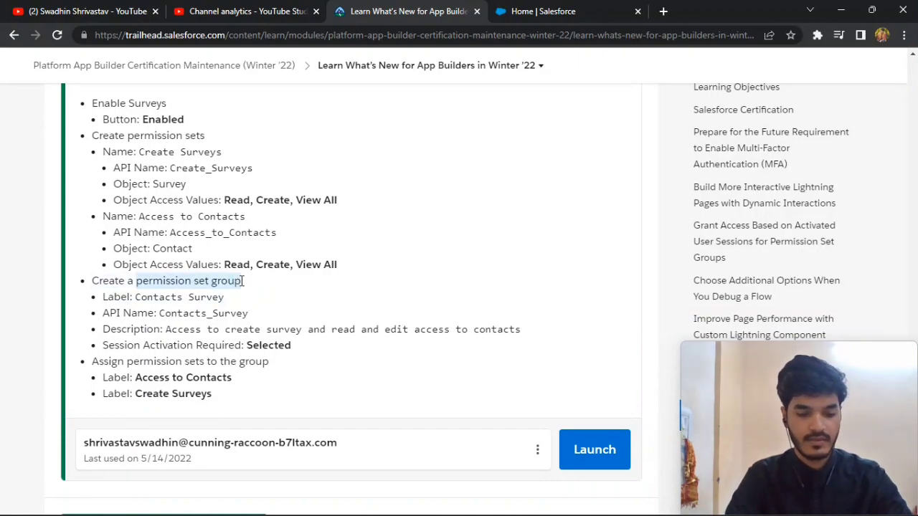
# - Search Setup Quick Find for 'permission set group' and open the Permission Set Groups list
pyautogui.click(508, 7)
pyautogui.click(59, 131)
pyautogui.hotkey('ctrl', 'v')
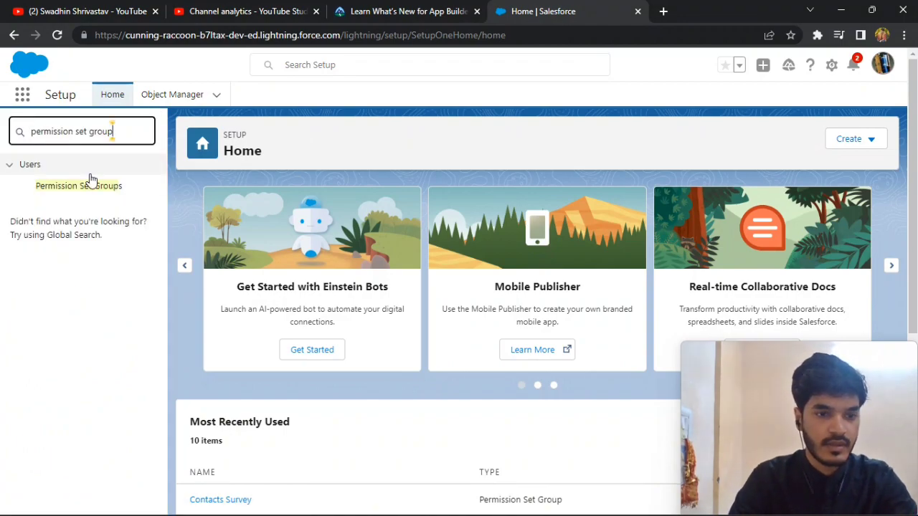
pyautogui.click(85, 190)
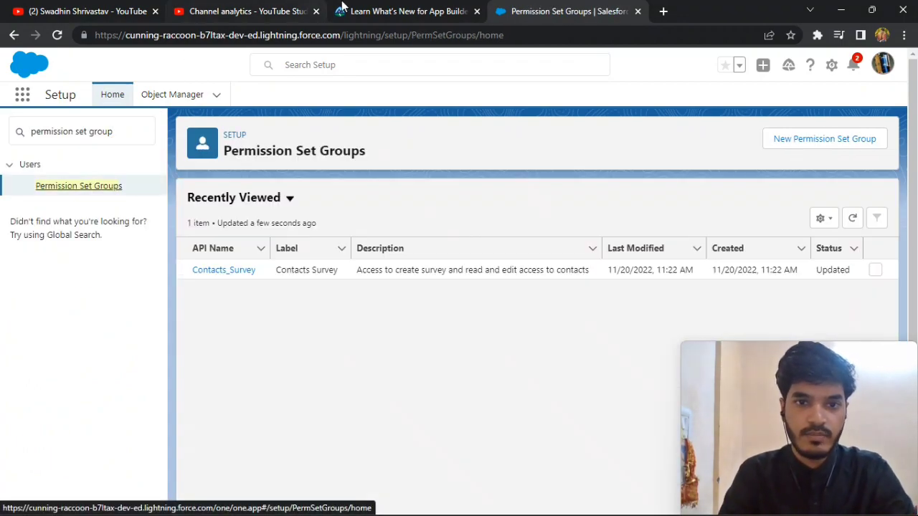
pyautogui.click(351, 10)
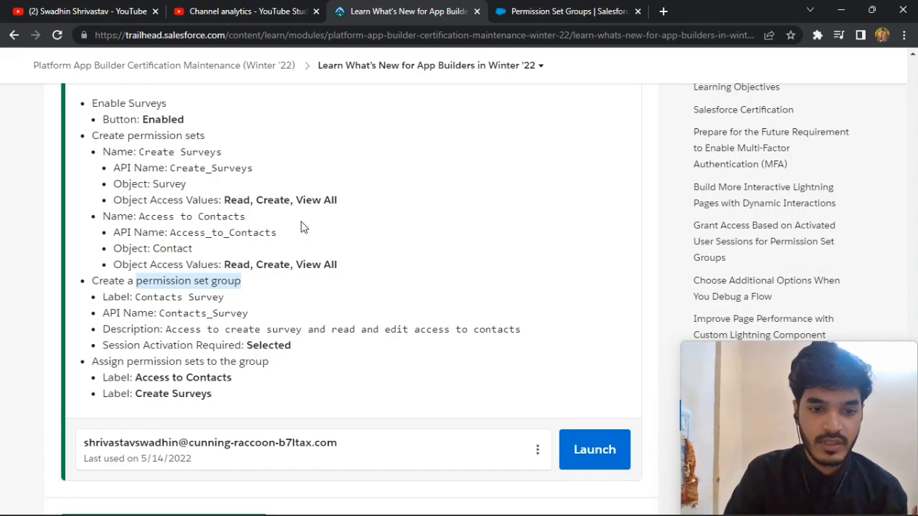
pyautogui.click(562, 7)
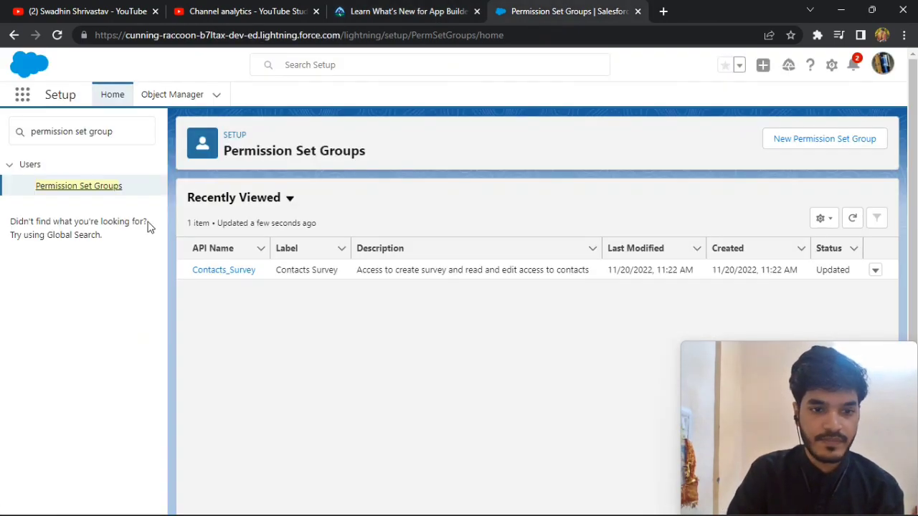
# - Open the Contacts Survey group's Permission Sets in Group page and start adding permission sets
pyautogui.click(222, 271)
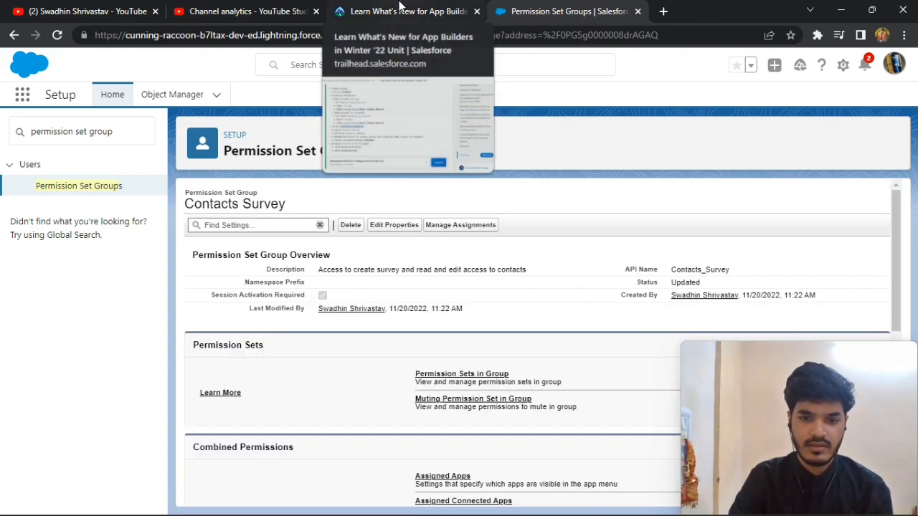
pyautogui.click(400, 9)
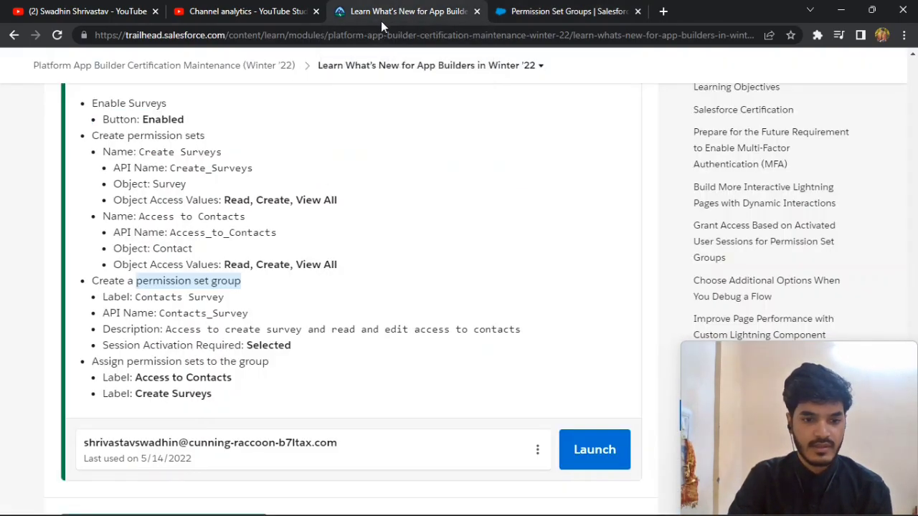
pyautogui.click(574, 8)
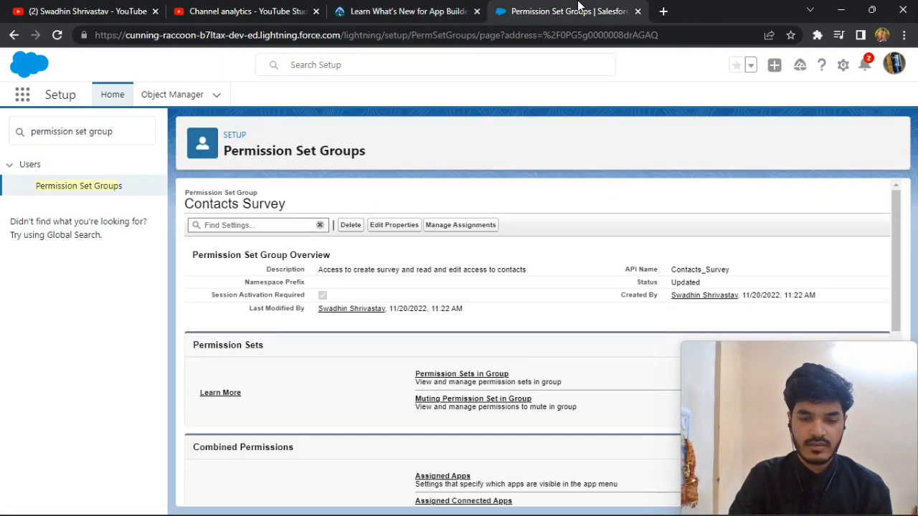
pyautogui.click(474, 376)
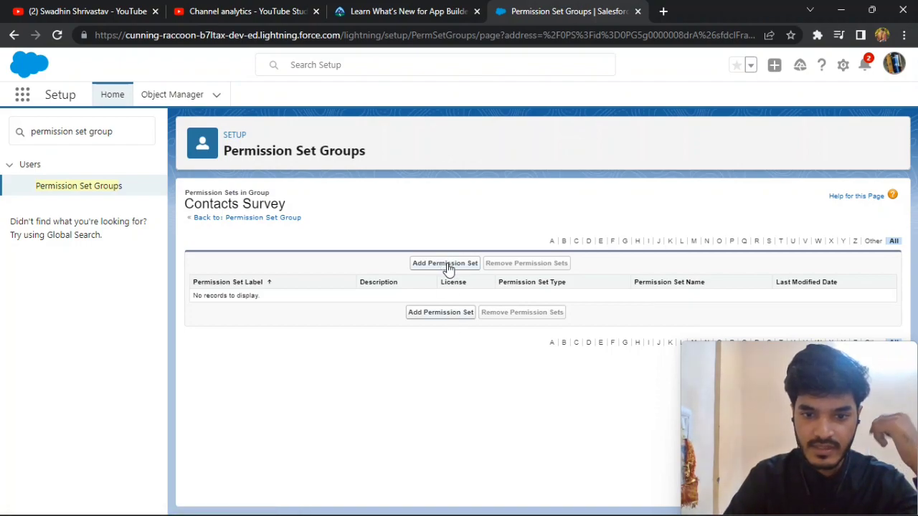
pyautogui.click(444, 264)
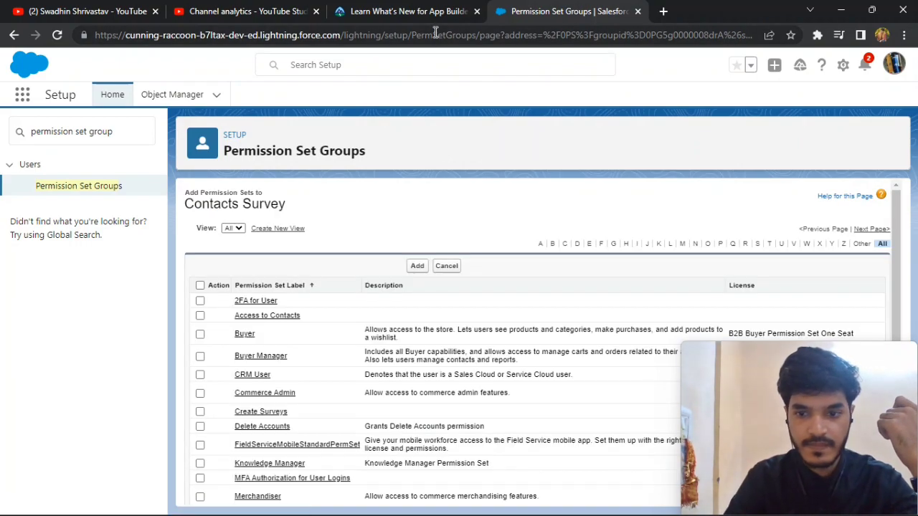
# - Add Access to Contacts and Create Surveys to the group, then return to the challenge page
pyautogui.click(422, 11)
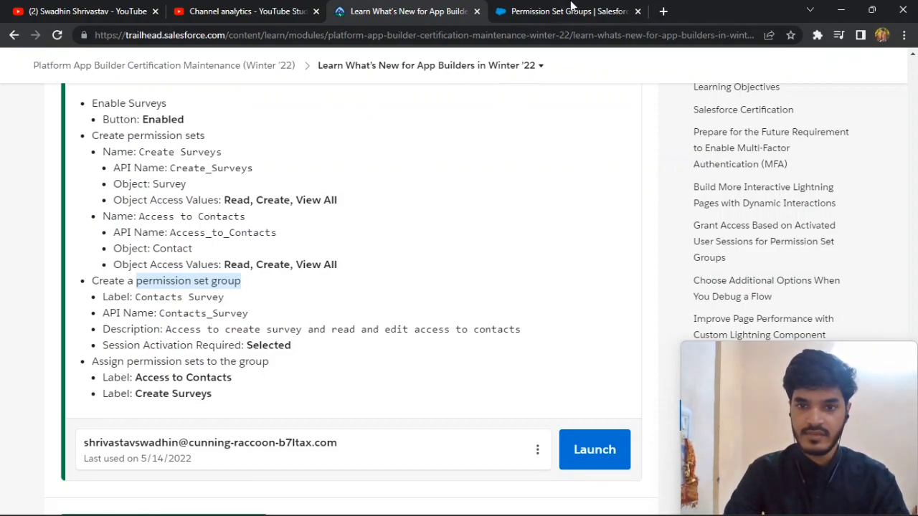
pyautogui.click(574, 8)
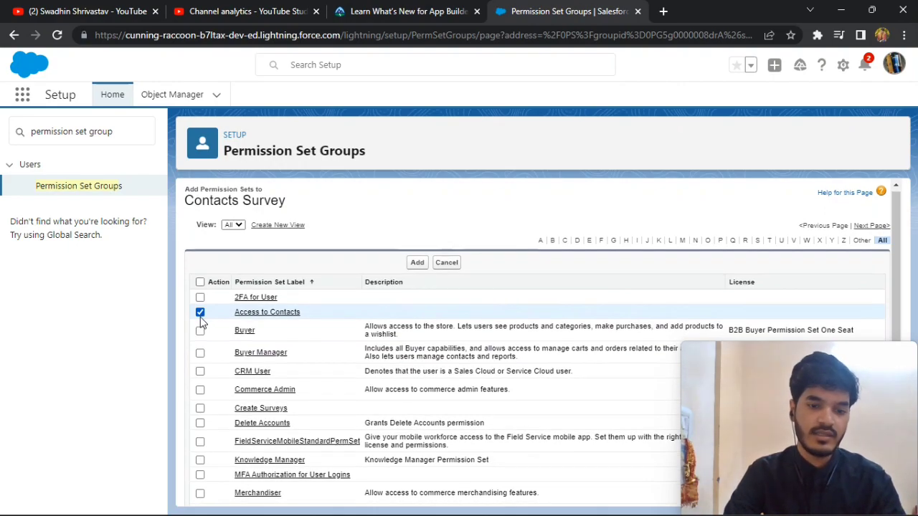
pyautogui.click(200, 409)
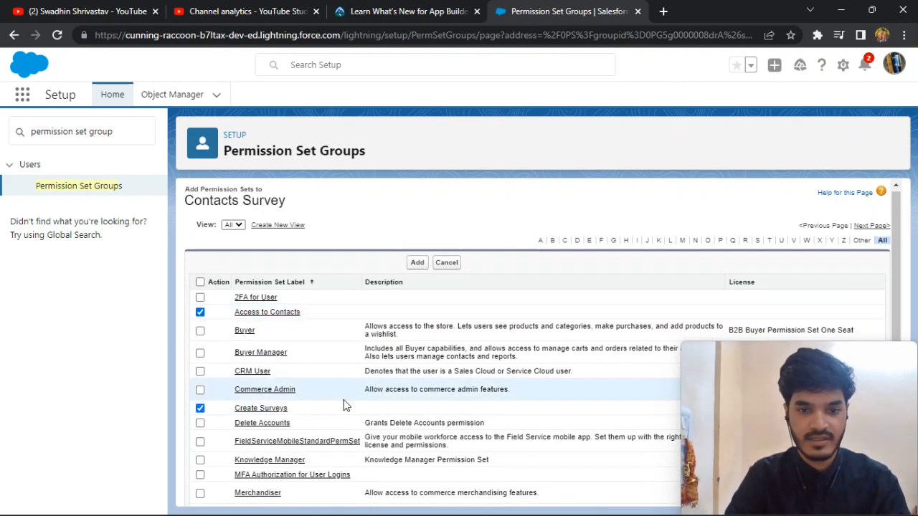
pyautogui.click(416, 264)
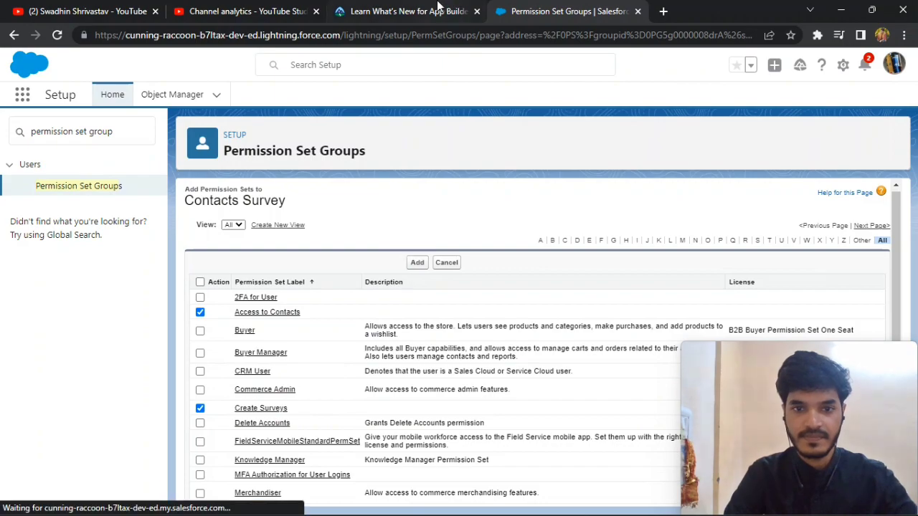
pyautogui.click(434, 7)
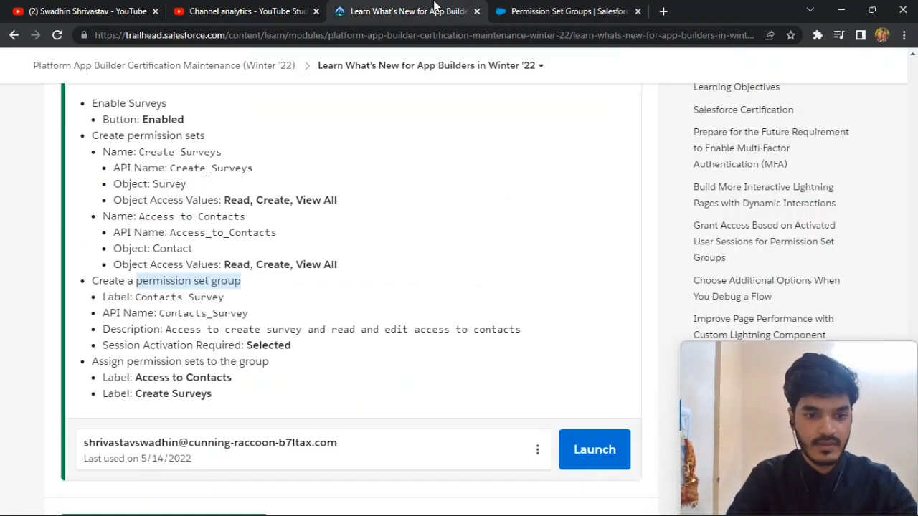
pyautogui.click(566, 9)
pyautogui.click(423, 258)
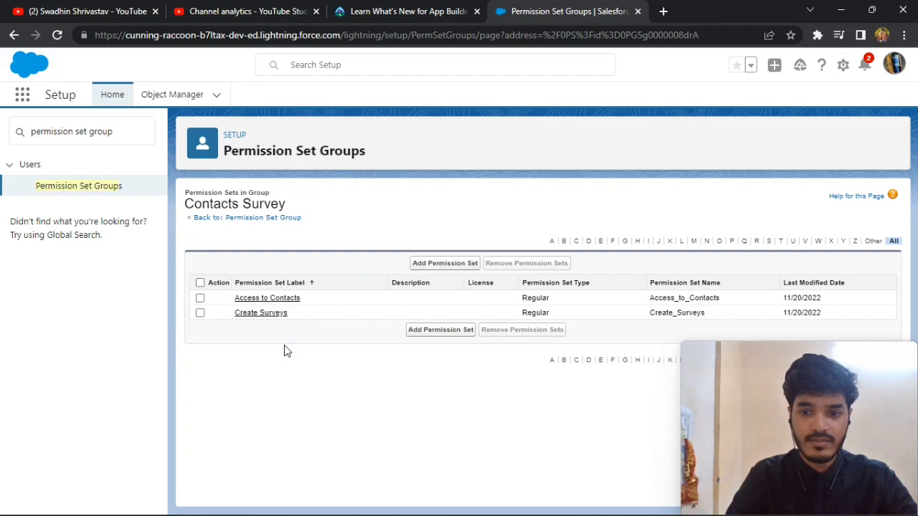
pyautogui.click(432, 9)
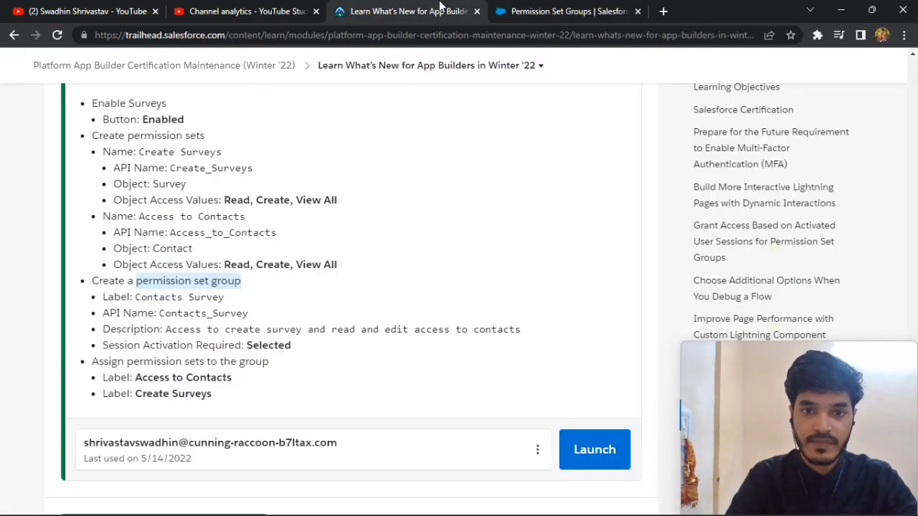
pyautogui.scroll(-2, 256, 281)
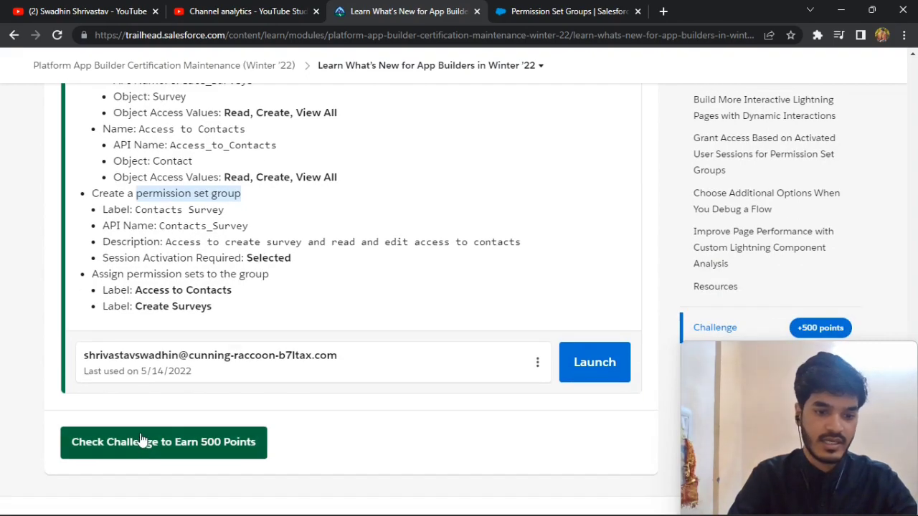